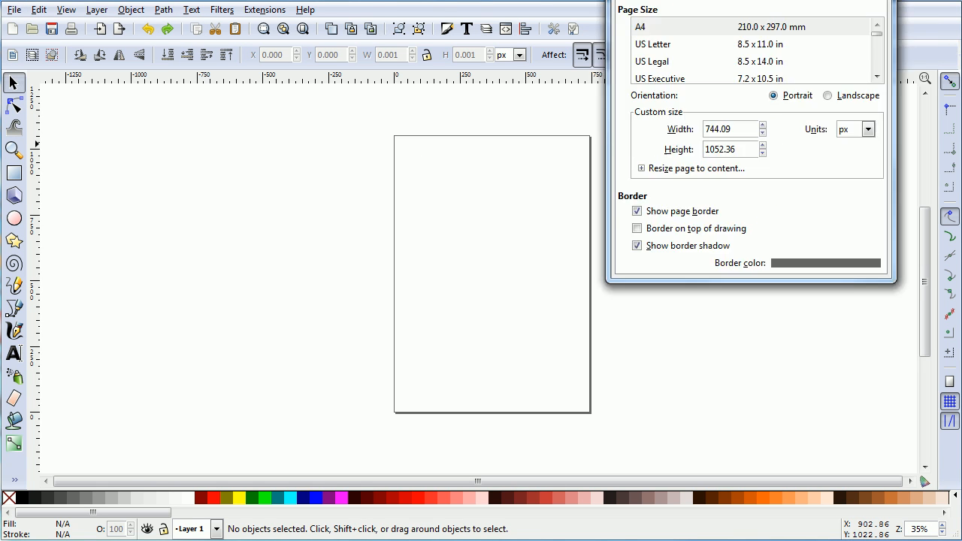
# - Set the custom page size to 600 px wide and 400 px high
pyautogui.moveTo(530, 258); pyautogui.dragTo(475, 261)
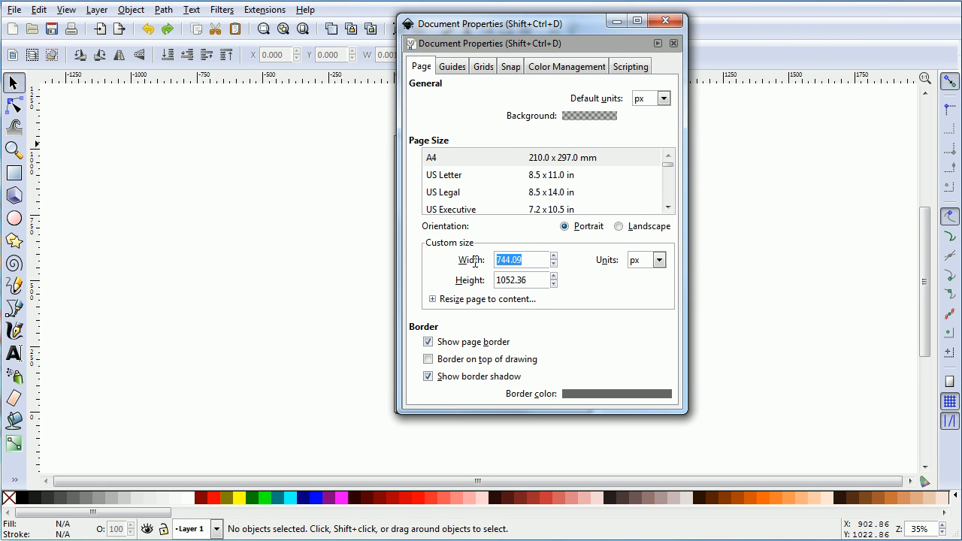
pyautogui.write('600')
pyautogui.press('Tab')
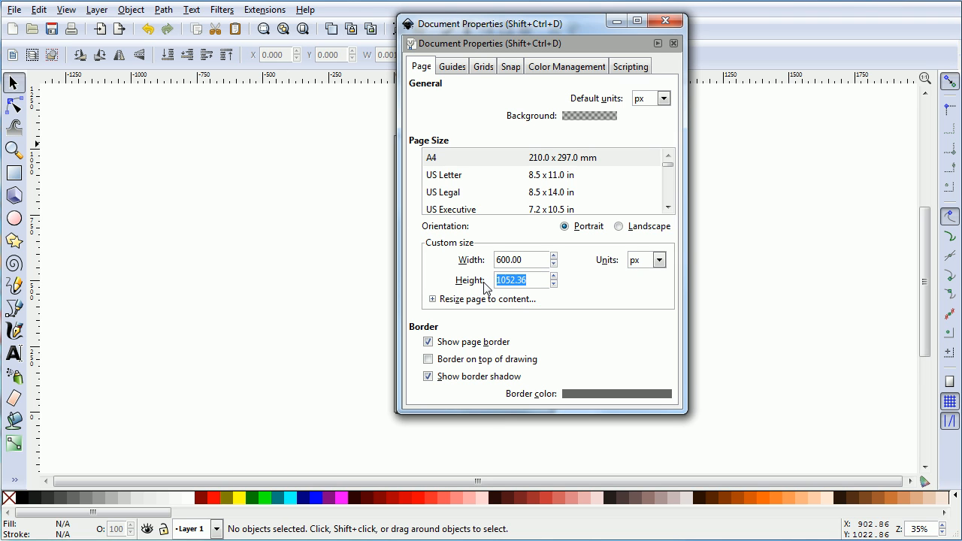
pyautogui.write('400')
# - Create a rectangular grid with a major grid line every 20, and close the document properties
pyautogui.click(479, 70)
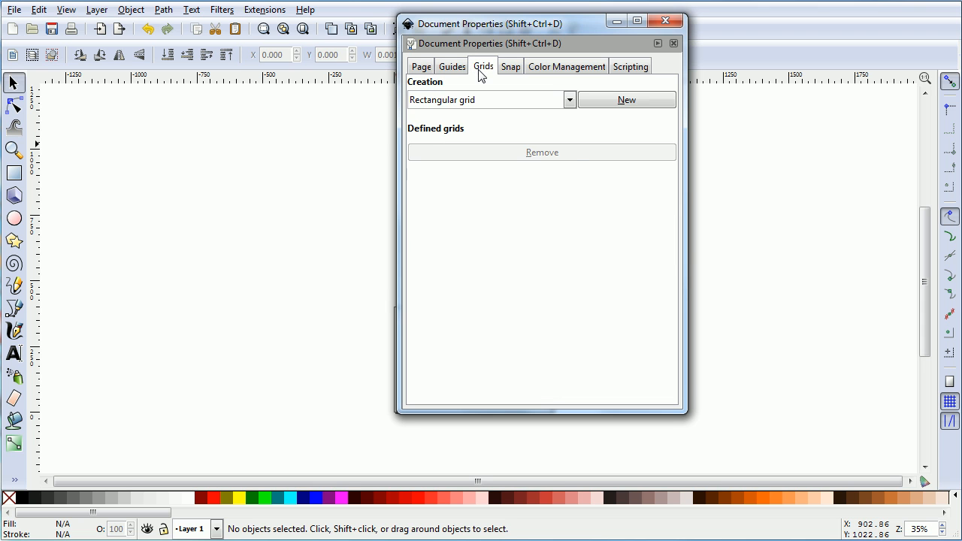
pyautogui.click(613, 99)
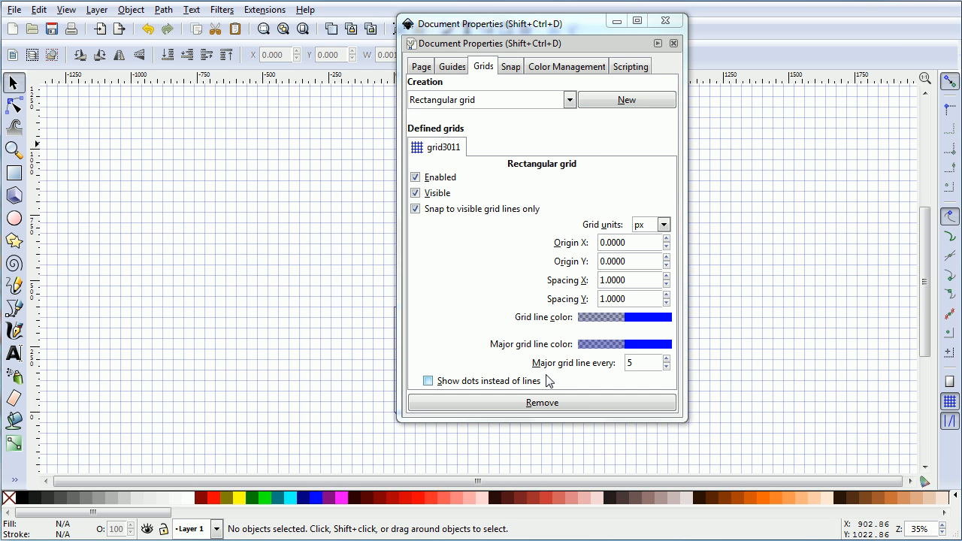
pyautogui.click(638, 364)
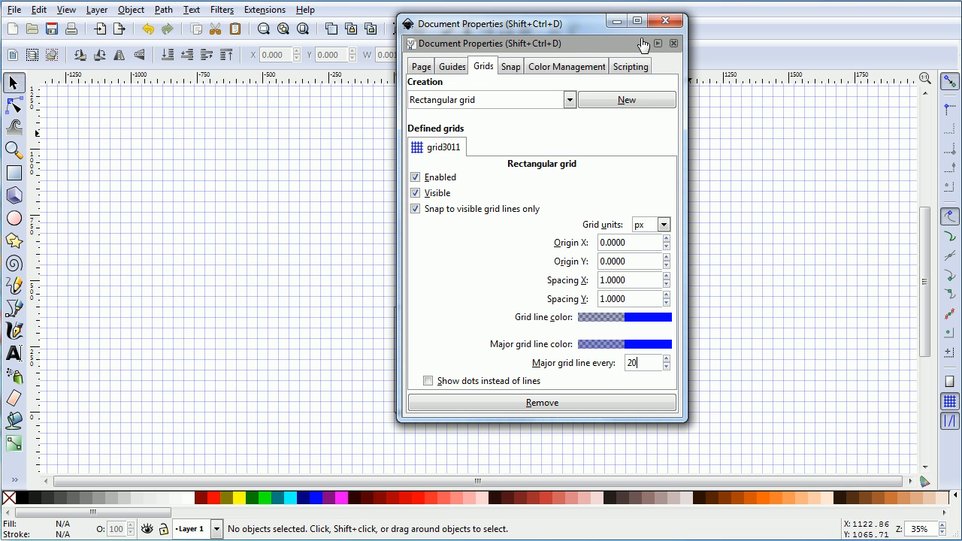
pyautogui.click(665, 23)
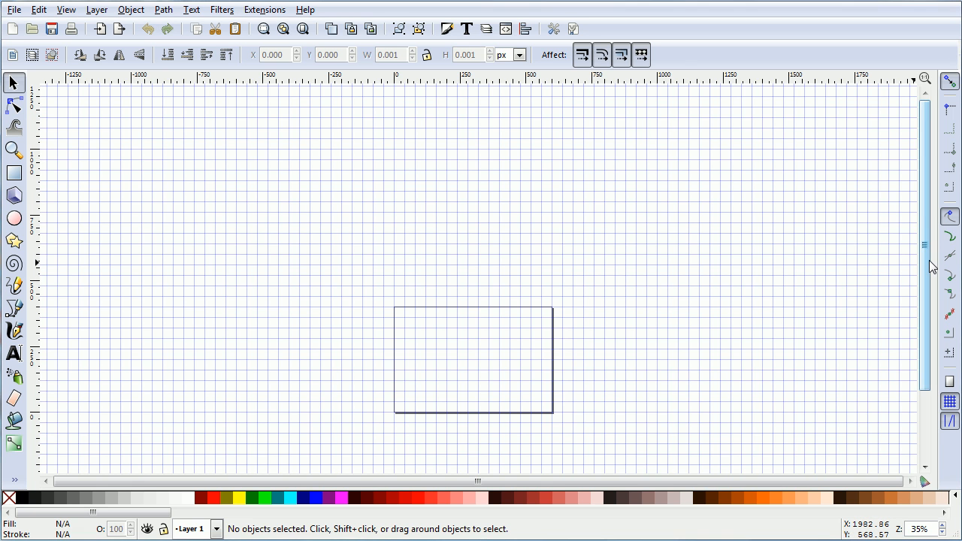
# - Zoom in to about 108% and centre the whole page in the canvas
pyautogui.moveTo(931, 265); pyautogui.dragTo(936, 372)
pyautogui.click(943, 526)
pyautogui.click(944, 527)
pyautogui.click(943, 527)
pyautogui.click(944, 527)
pyautogui.click(944, 527)
pyautogui.click(944, 527)
pyautogui.click(944, 527)
pyautogui.click(944, 527)
pyautogui.click(943, 527)
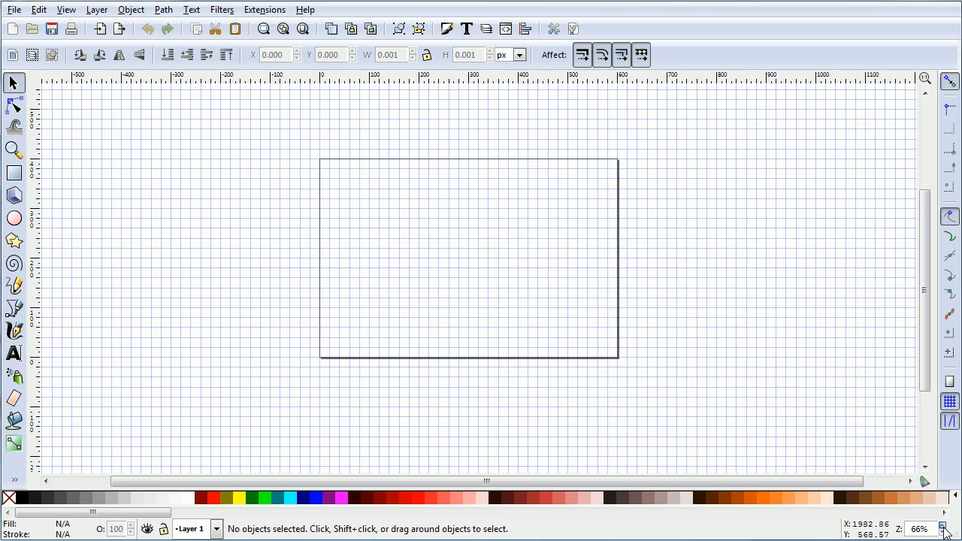
pyautogui.click(944, 528)
pyautogui.click(944, 527)
pyautogui.click(944, 527)
pyautogui.click(943, 527)
pyautogui.click(944, 527)
pyautogui.click(943, 527)
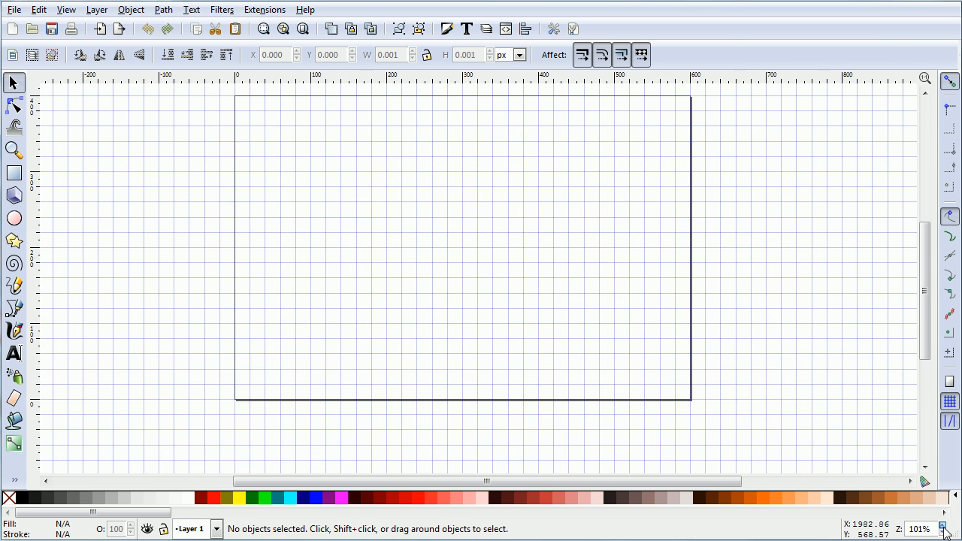
pyautogui.click(944, 527)
pyautogui.moveTo(921, 358); pyautogui.dragTo(923, 337)
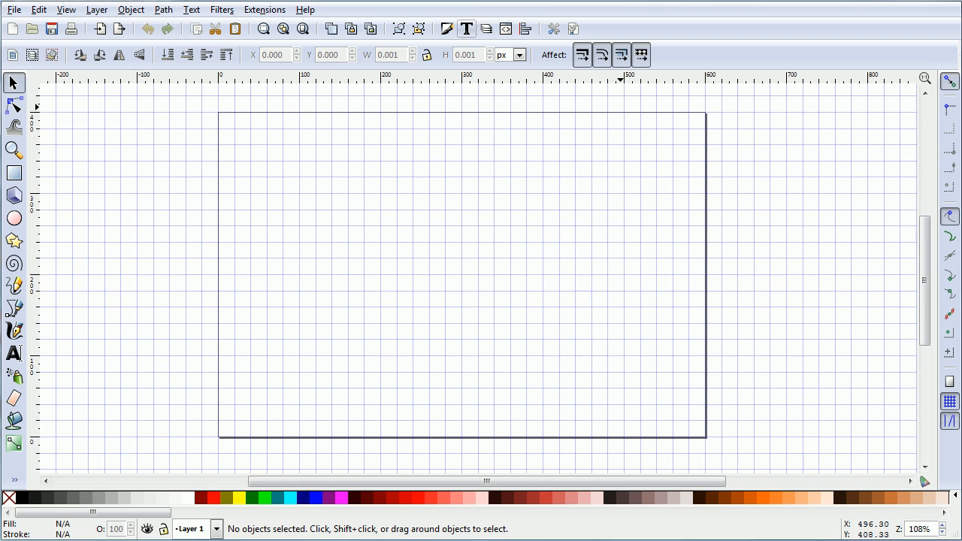
# - Draw a dark red rectangle without stroke, 40 by 260 px, snapped to the grid near the page's upper left corner
pyautogui.click(16, 176)
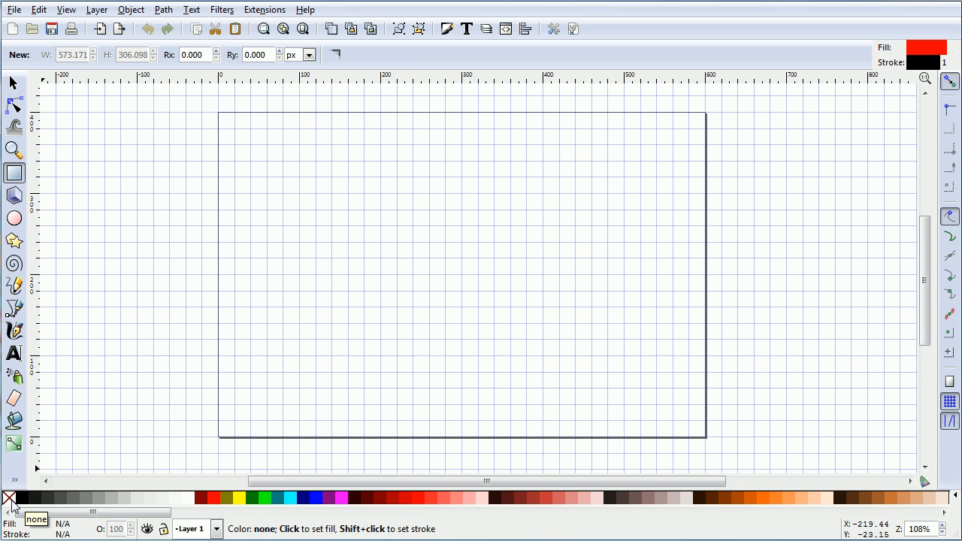
pyautogui.rightClick(12, 505)
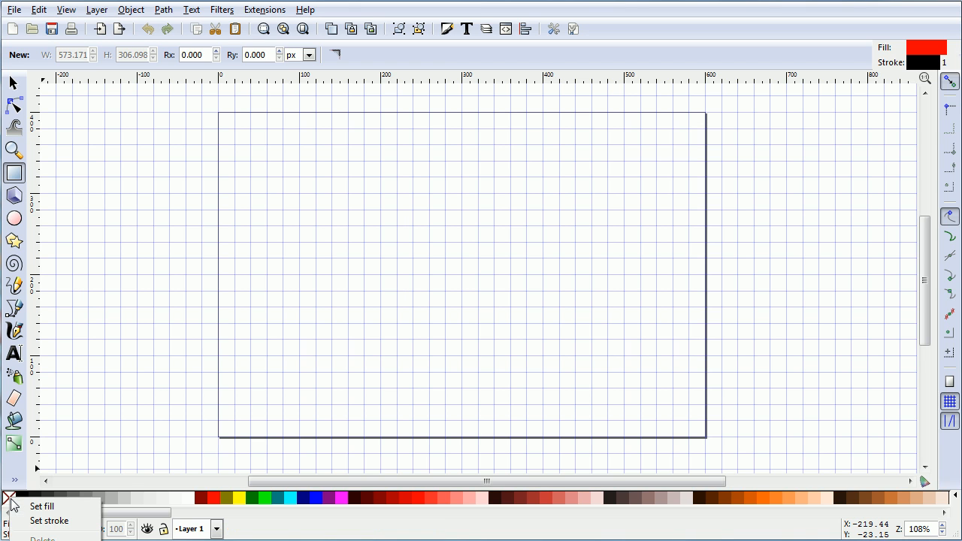
pyautogui.click(49, 521)
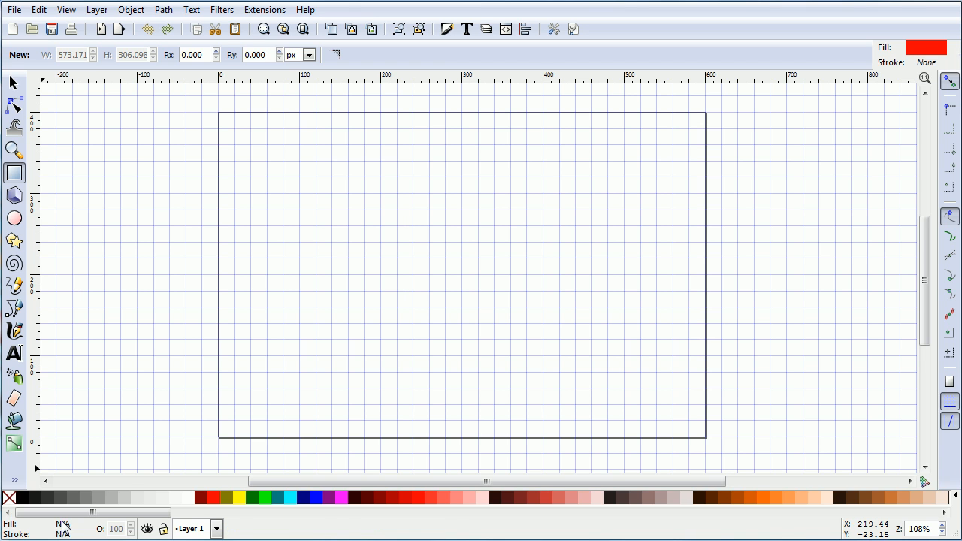
pyautogui.click(201, 499)
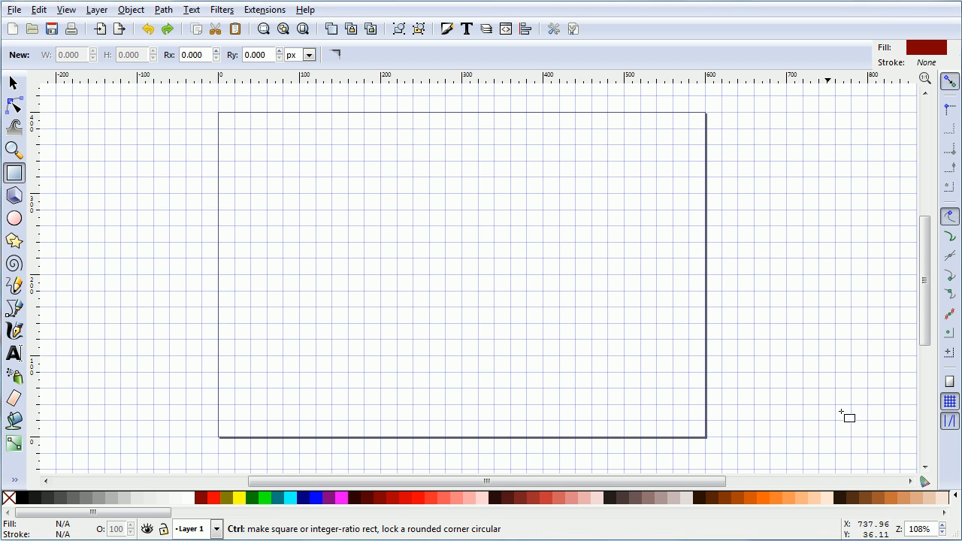
pyautogui.click(949, 403)
pyautogui.moveTo(251, 145); pyautogui.dragTo(283, 356)
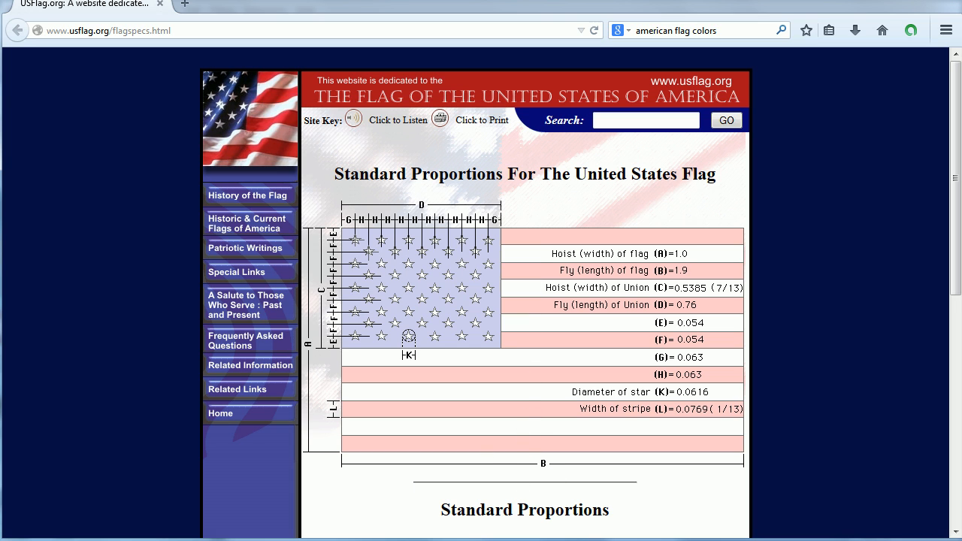
# - Switch from the flag specification page to the Calc spreadsheet and enter 13 in B2 and 1.9 in D2
pyautogui.click(331, 512)
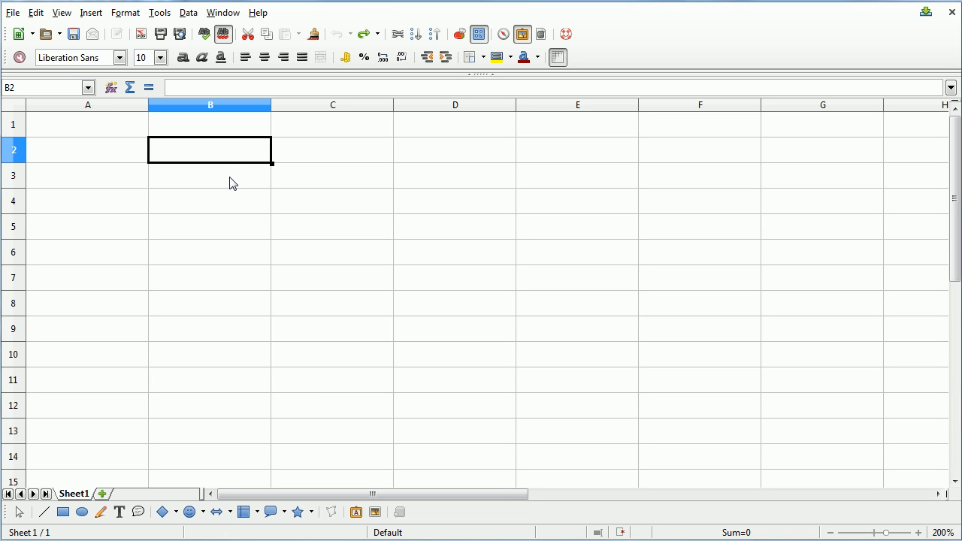
pyautogui.write('13')
pyautogui.click(454, 160)
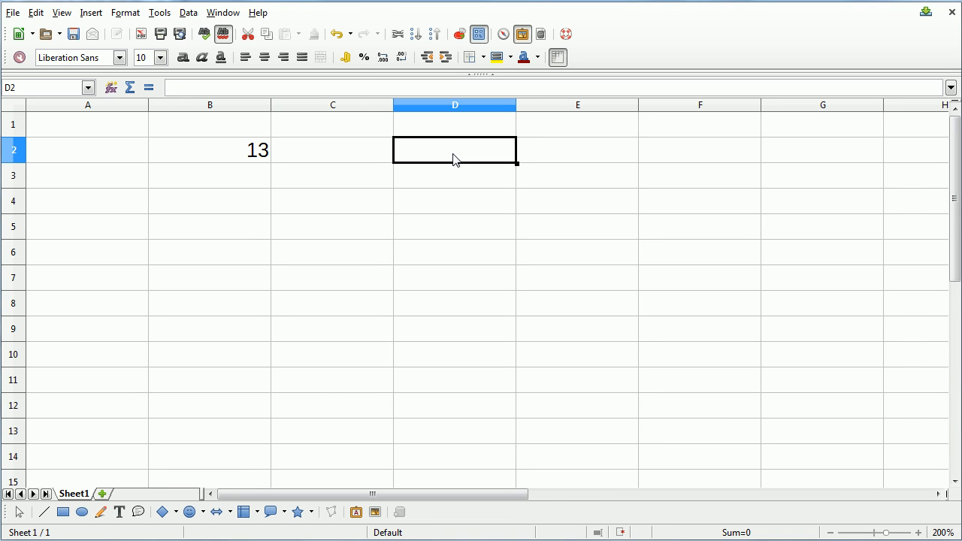
pyautogui.write('1.9')
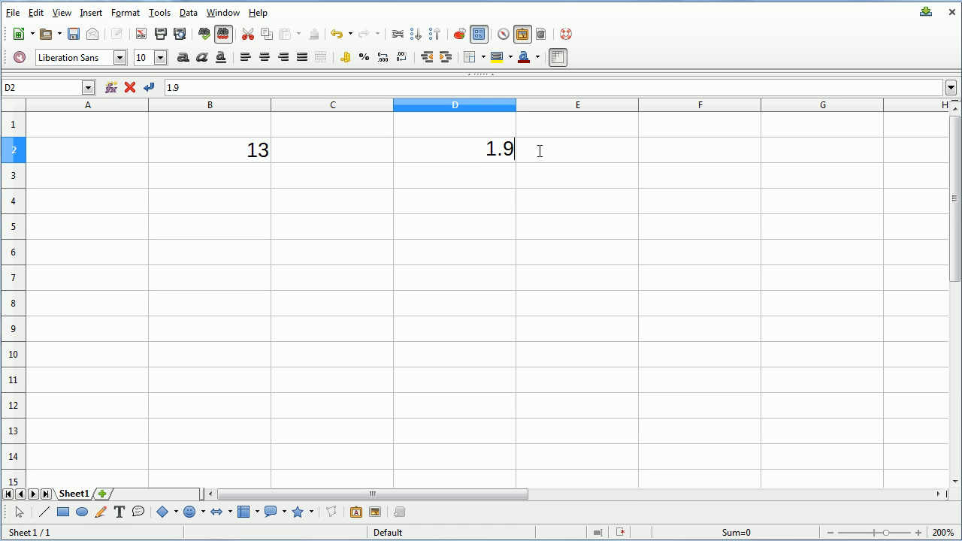
# - Enter the formula =B2*D2 in cell F2 to calculate the flag's length in grid units
pyautogui.click(671, 154)
pyautogui.write('=')
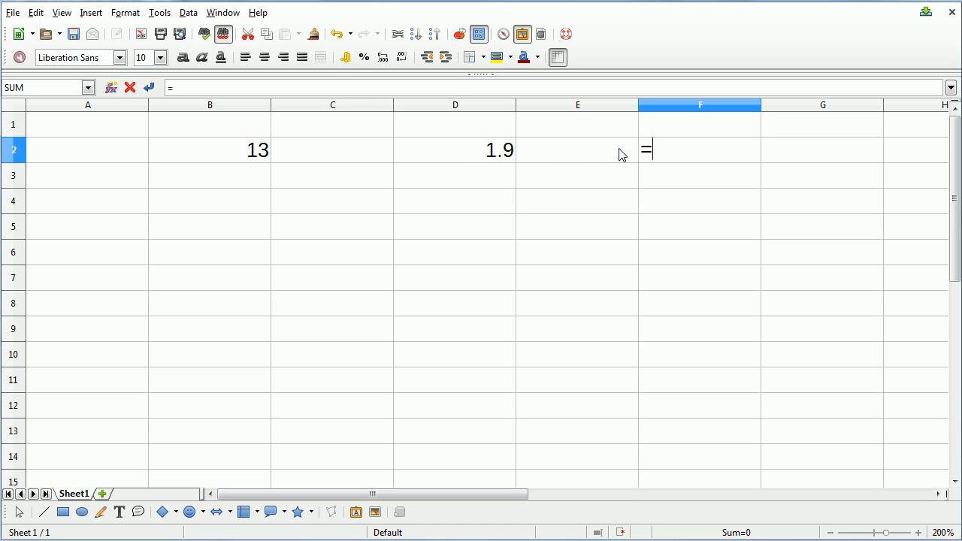
pyautogui.click(239, 154)
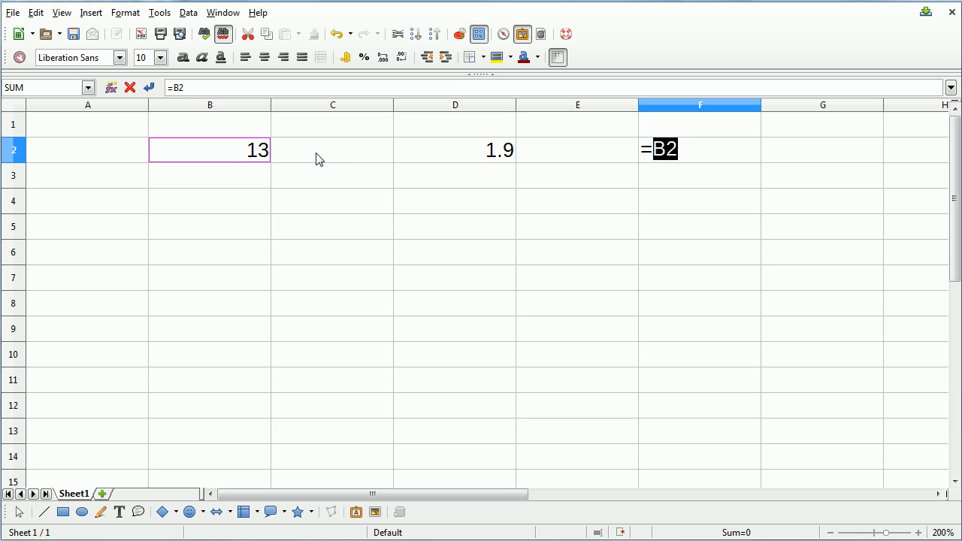
pyautogui.write('*')
pyautogui.click(466, 159)
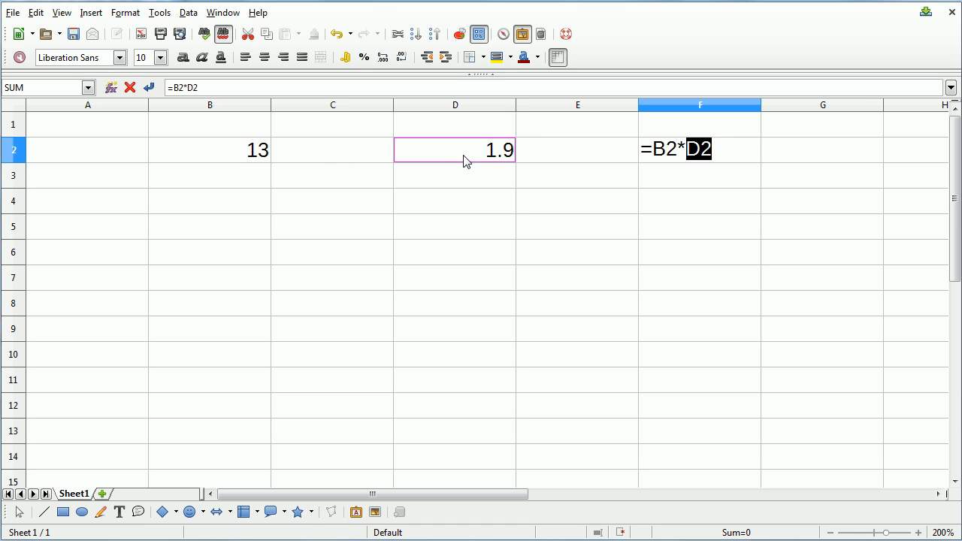
pyautogui.press('Return')
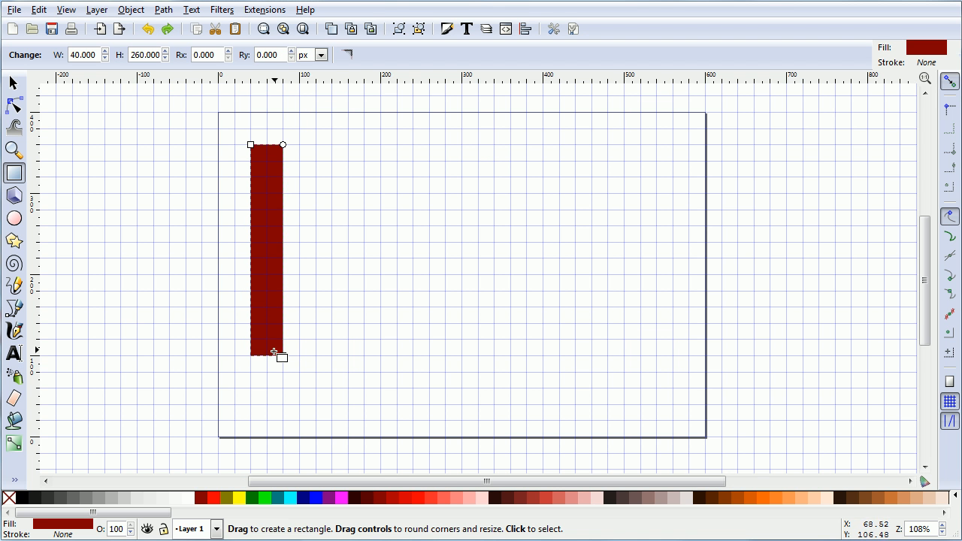
# - Widen the dark red rectangle to 500 px and draw white 500 by 20 px stripes across it on alternate grid rows
pyautogui.moveTo(283, 355); pyautogui.dragTo(656, 357)
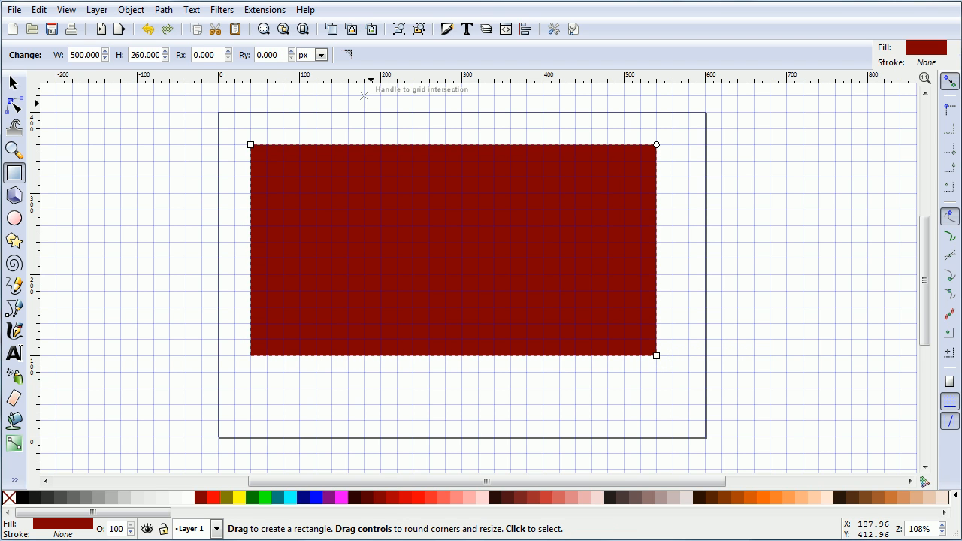
pyautogui.click(40, 10)
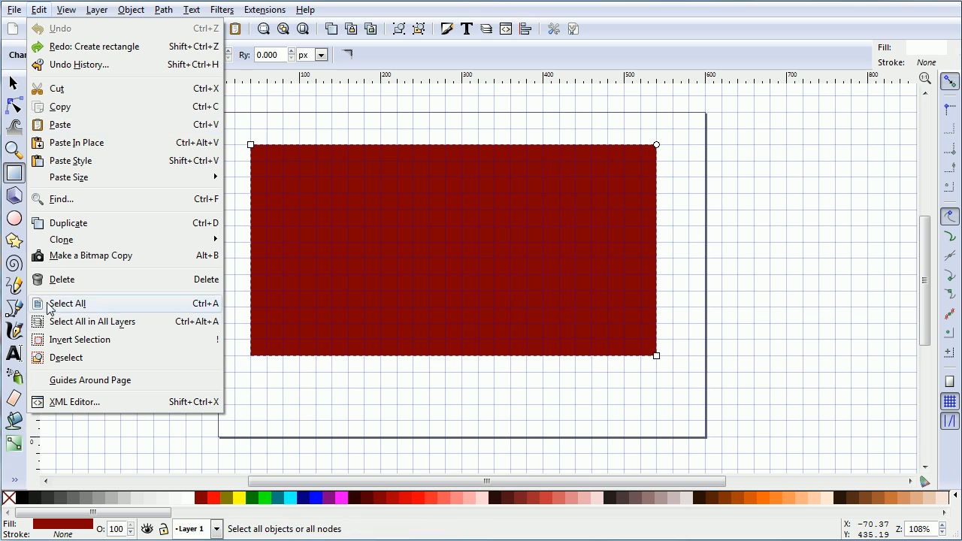
pyautogui.click(94, 359)
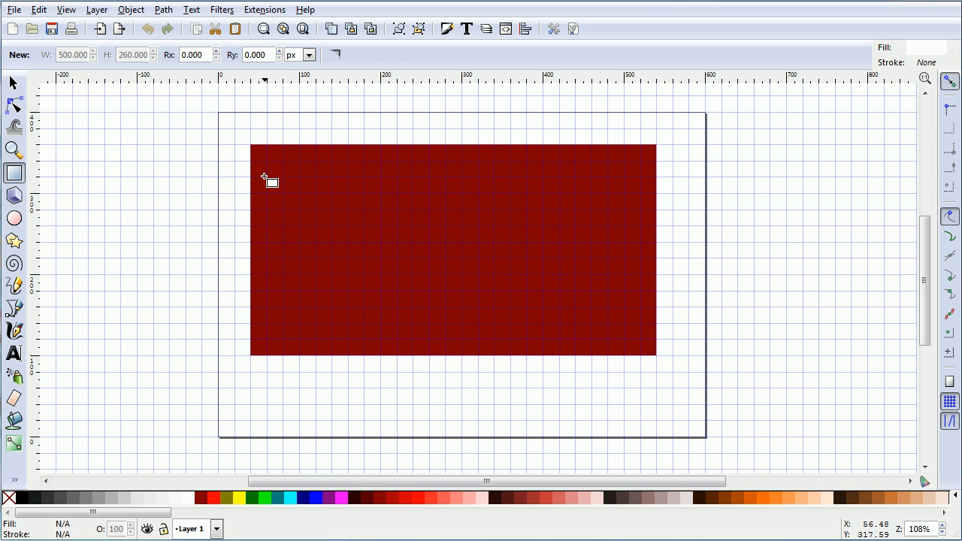
pyautogui.moveTo(259, 167); pyautogui.dragTo(655, 178)
pyautogui.moveTo(253, 194); pyautogui.dragTo(659, 211)
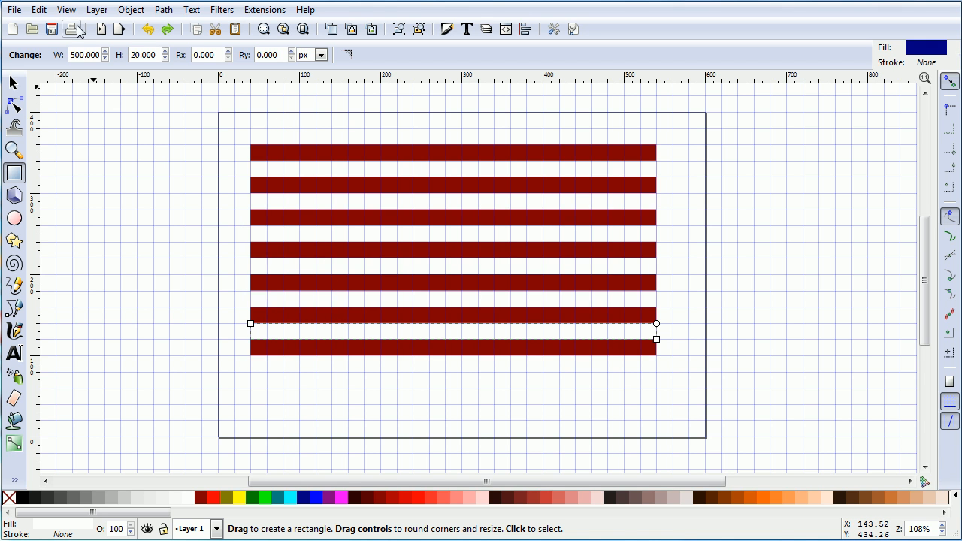
# - Deselect the last white stripe and draw a dark blue 40 by 140 px rectangle from the flag's upper left corner
pyautogui.click(39, 10)
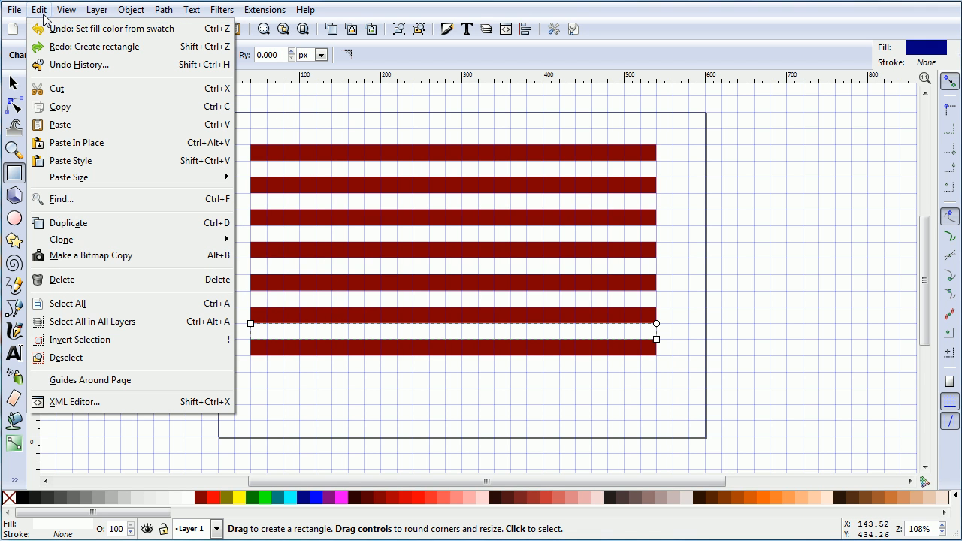
pyautogui.click(66, 358)
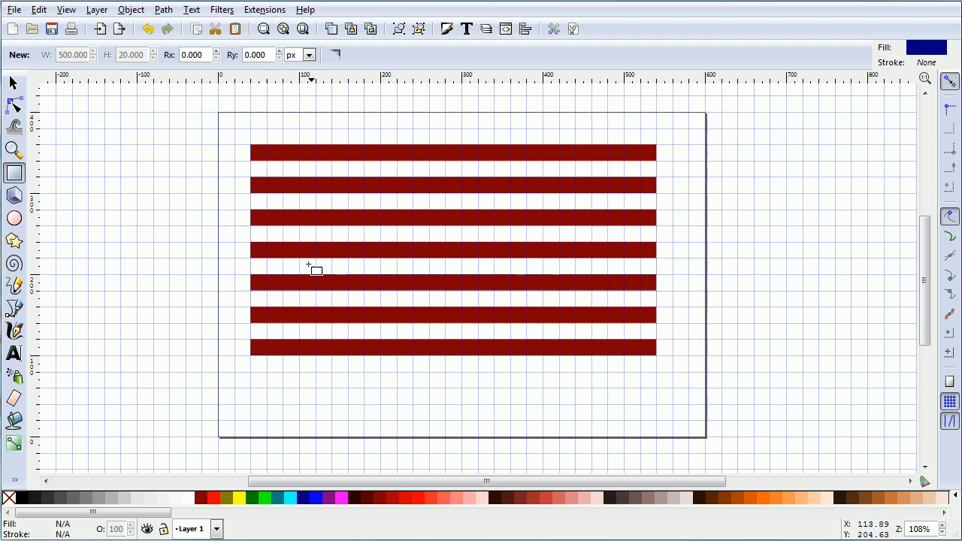
pyautogui.moveTo(252, 148); pyautogui.dragTo(282, 258)
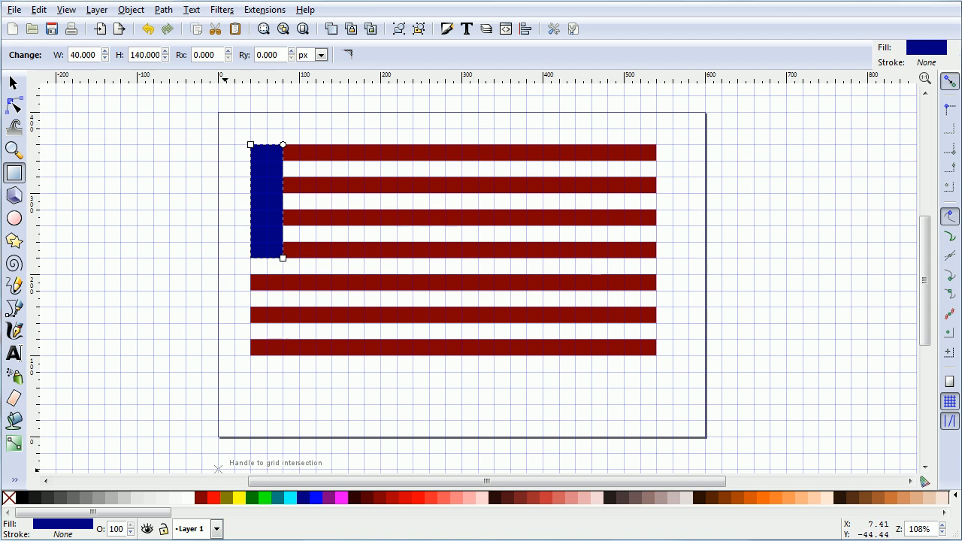
# - Check the union's length on the flag specification page, then enter .76 in cell D4 of the Calc spreadsheet
pyautogui.hotkey('alt', 'Tab')
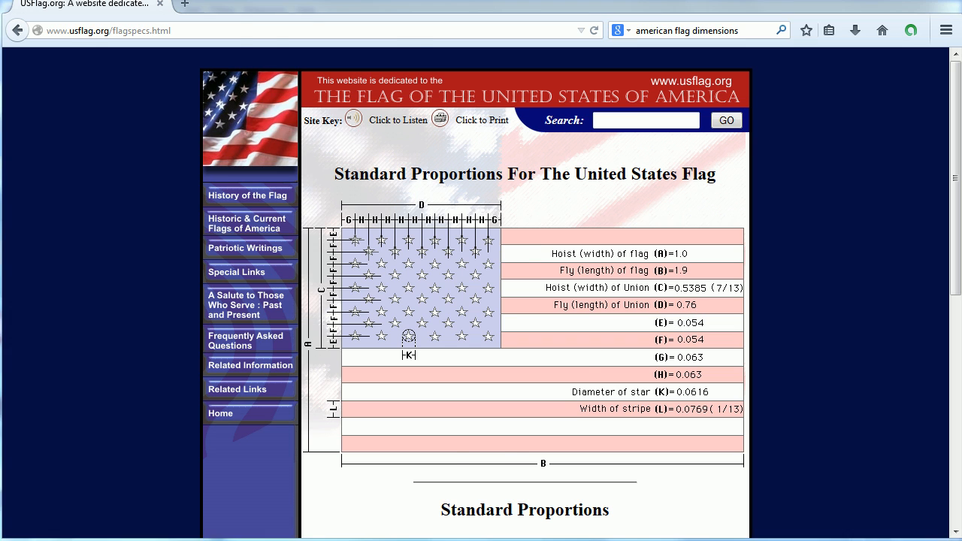
pyautogui.hotkey('alt', 'Tab')
pyautogui.click(458, 205)
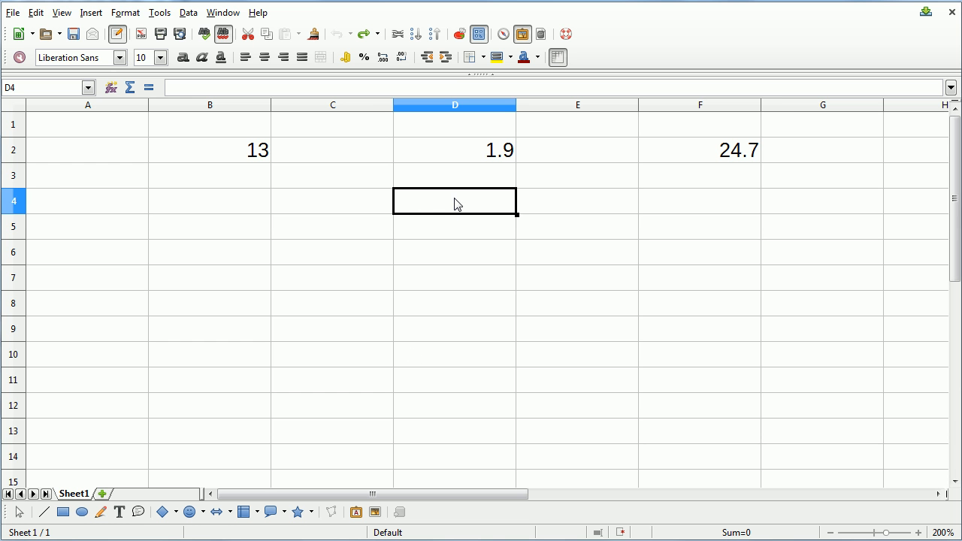
pyautogui.write('.76')
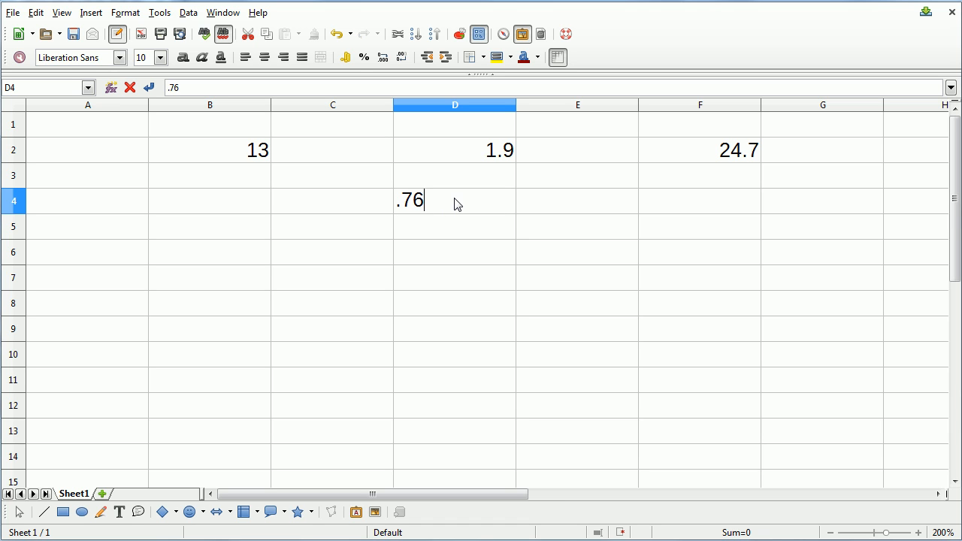
# - Enter the formula =B2*D4 in cell F4, and widen the dark blue union rectangle in Inkscape to 200 px
pyautogui.click(690, 207)
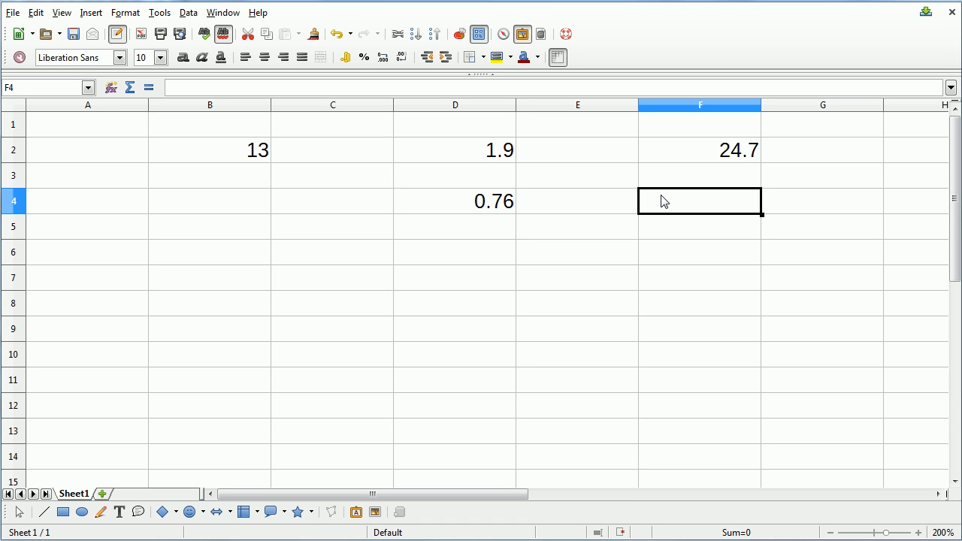
pyautogui.write('=')
pyautogui.click(211, 156)
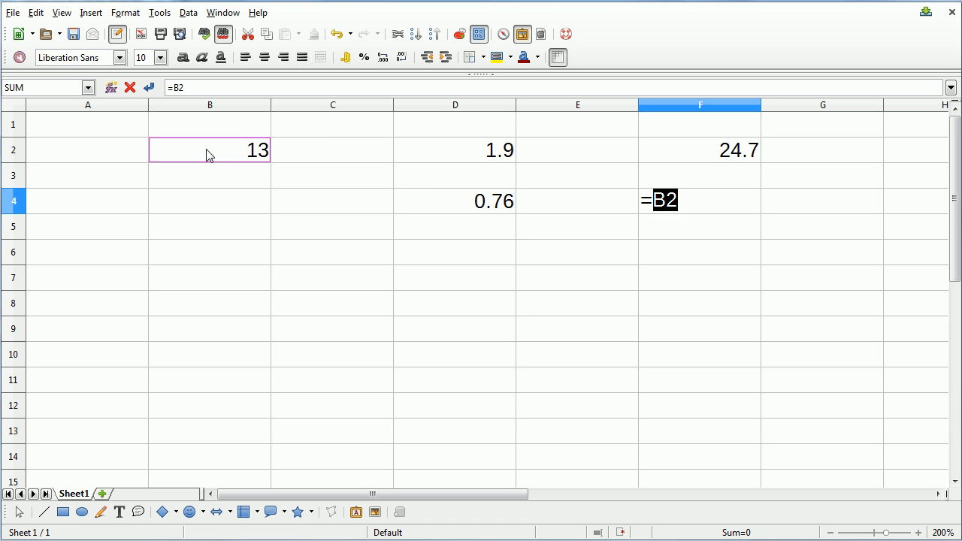
pyautogui.write('*')
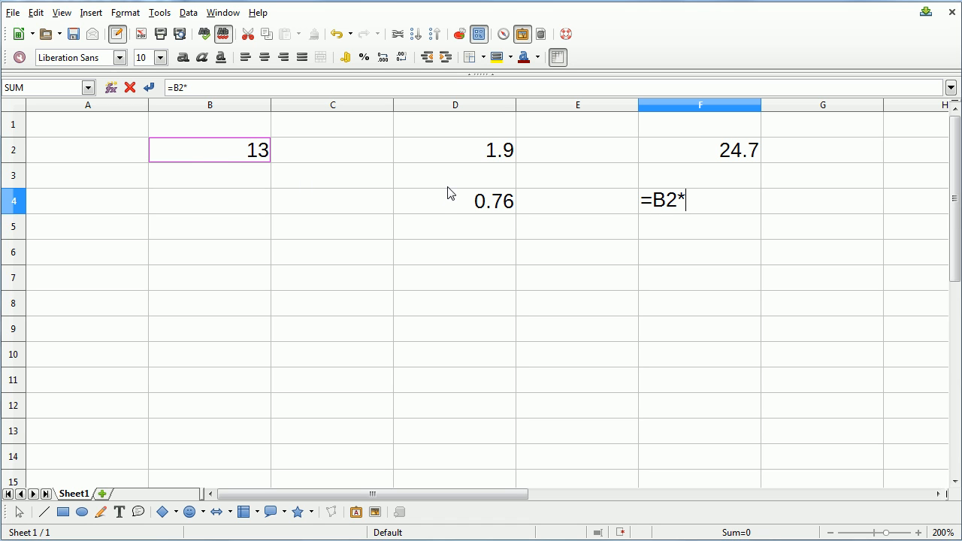
pyautogui.click(482, 213)
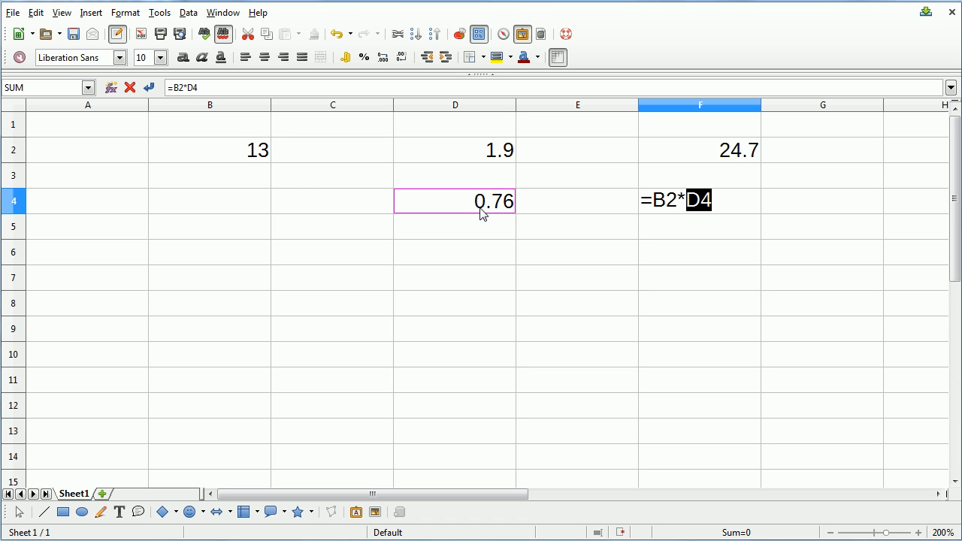
pyautogui.press('Return')
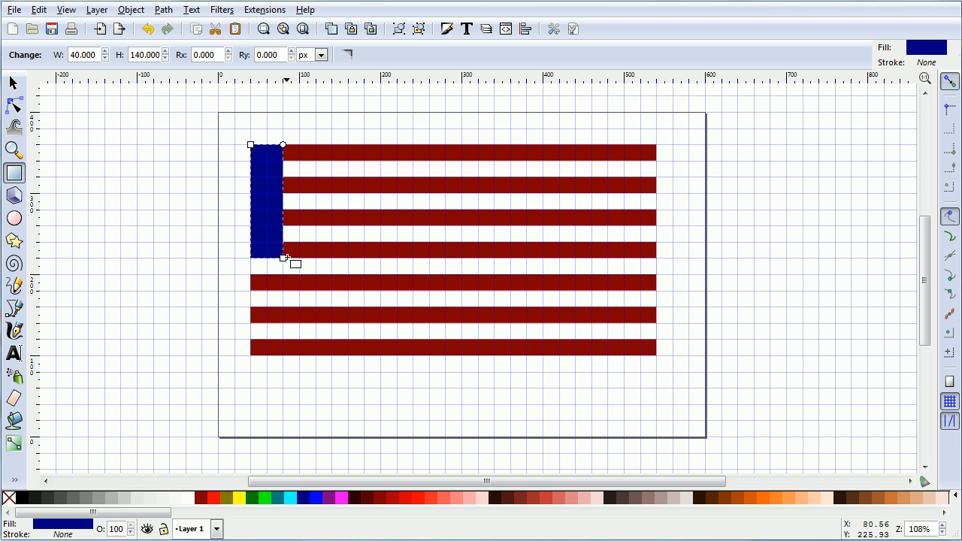
pyautogui.moveTo(283, 258); pyautogui.dragTo(413, 258)
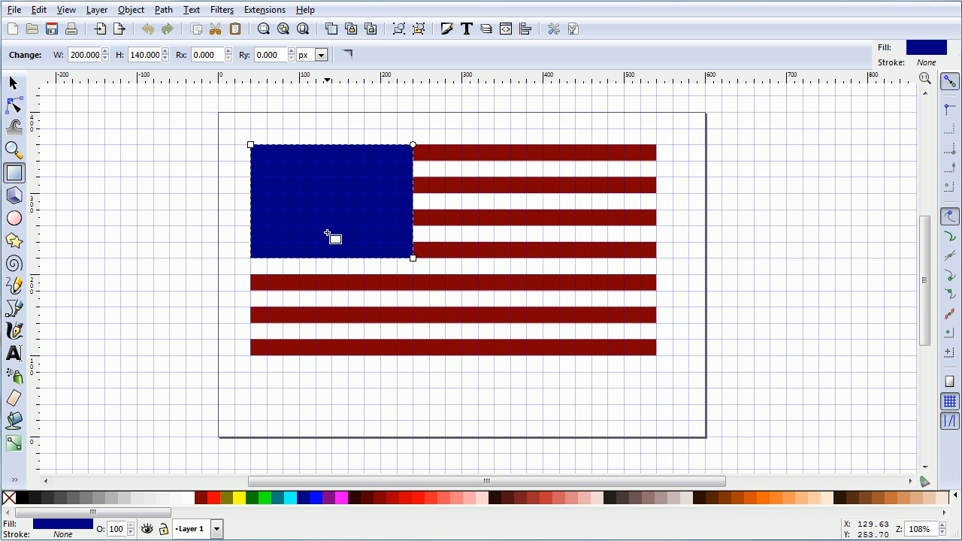
# - Add a layer named stars above the current layer and lock Layer 1
pyautogui.click(487, 33)
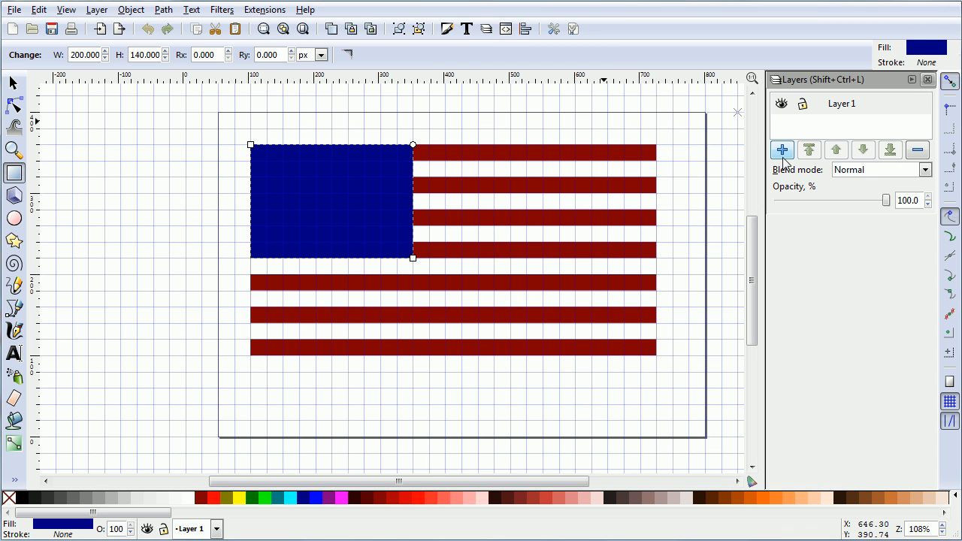
pyautogui.click(784, 155)
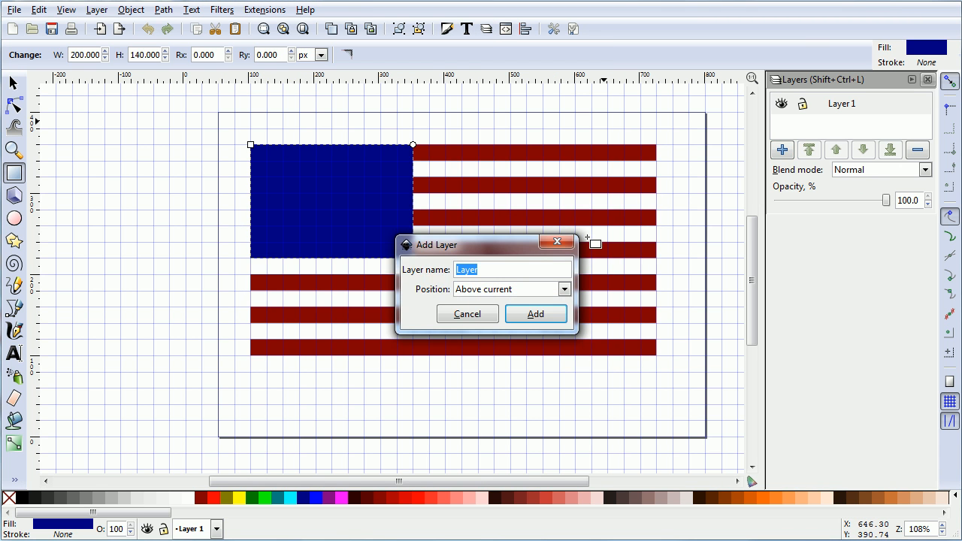
pyautogui.write('stars')
pyautogui.click(538, 316)
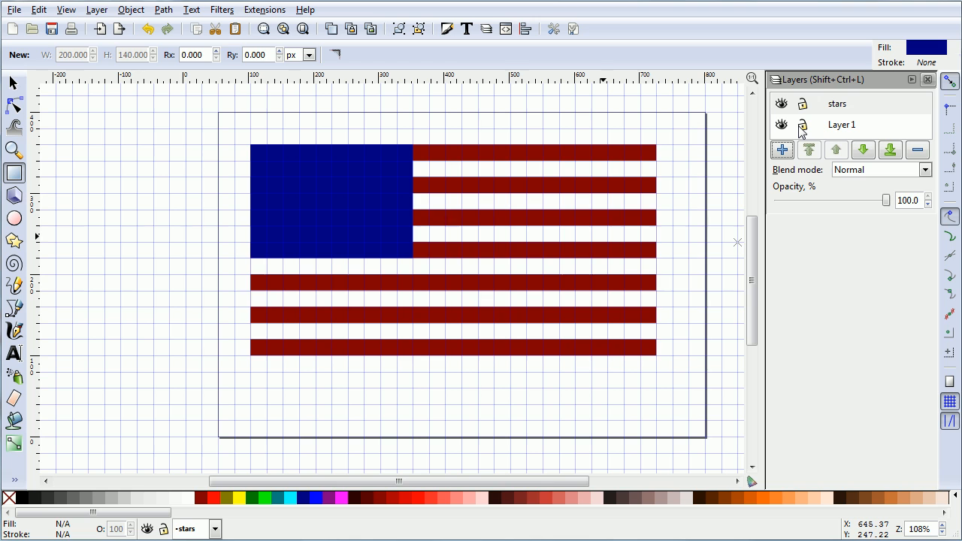
pyautogui.click(803, 125)
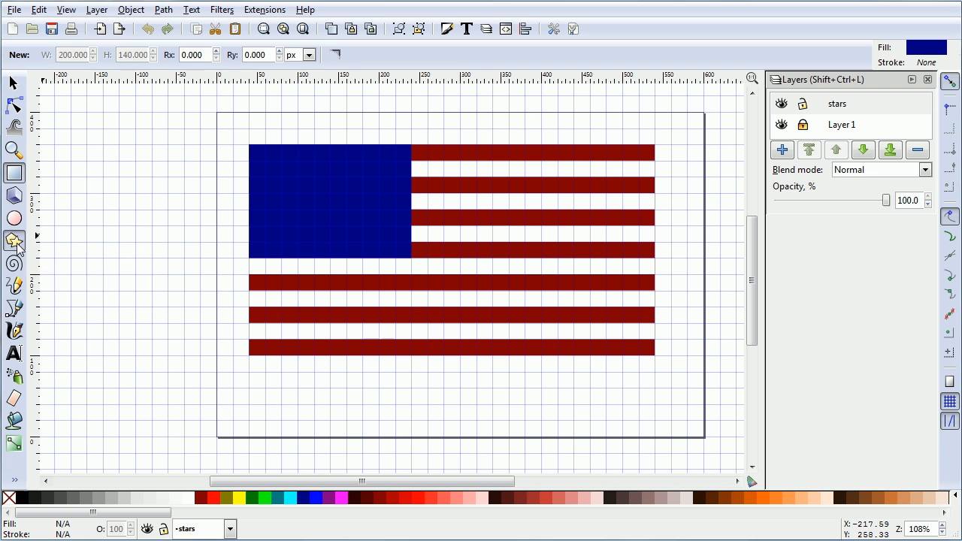
# - With grid snapping off, draw a white five-cornered star with spoke ratio 0.380, about 452 by 430 px, over the flag
pyautogui.click(14, 241)
pyautogui.click(79, 56)
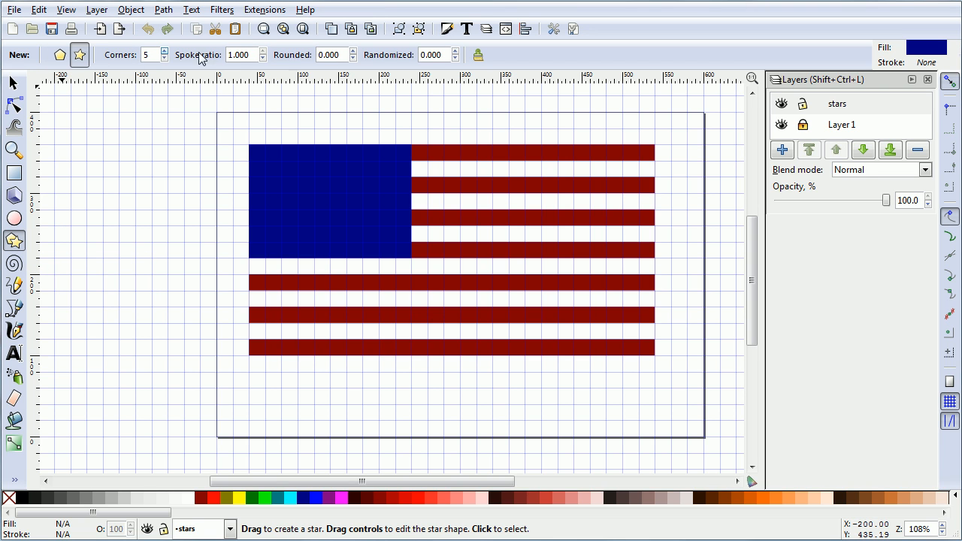
pyautogui.doubleClick(233, 54)
pyautogui.write('.380')
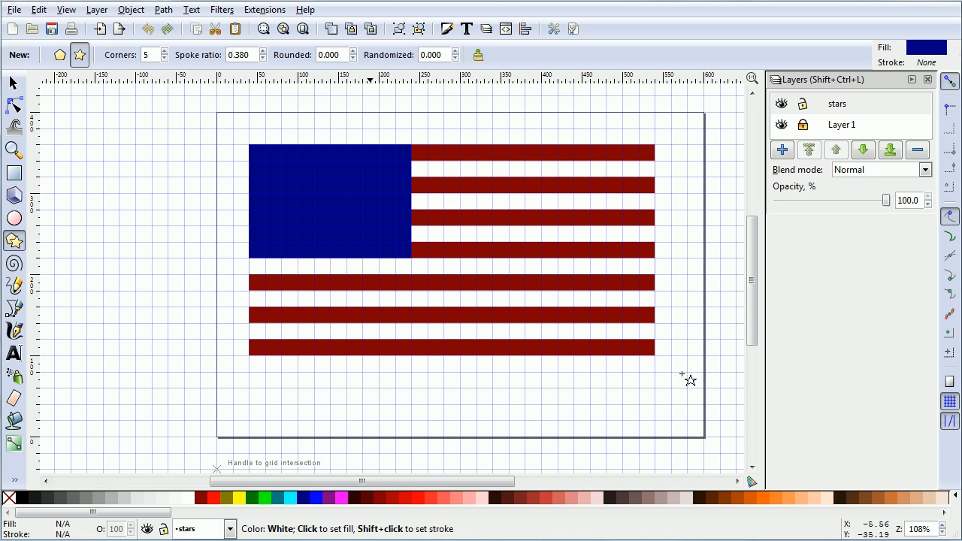
pyautogui.click(950, 402)
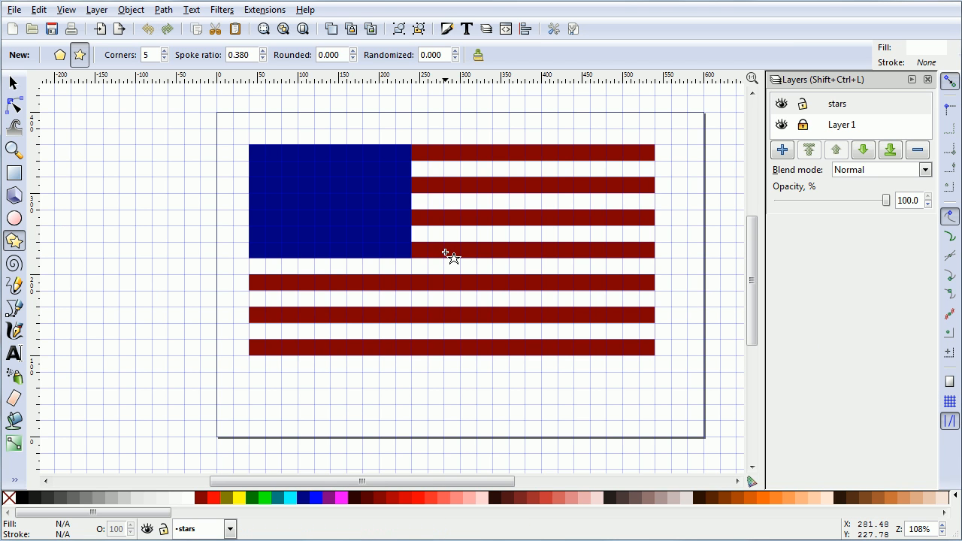
pyautogui.moveTo(449, 249); pyautogui.dragTo(634, 191)
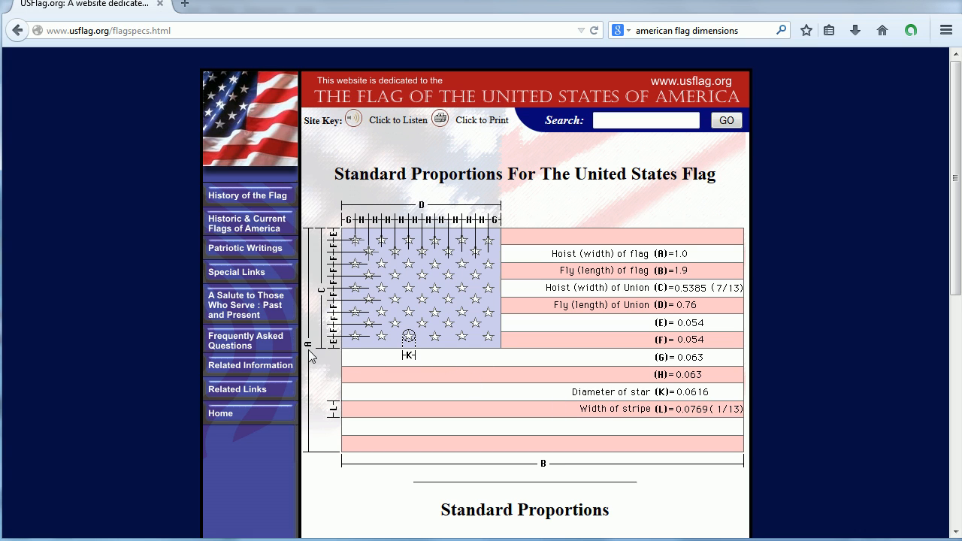
# - Switch to the Calc spreadsheet and enter the star diameter factor .0616 in cell D6
pyautogui.hotkey('alt', 'Tab')
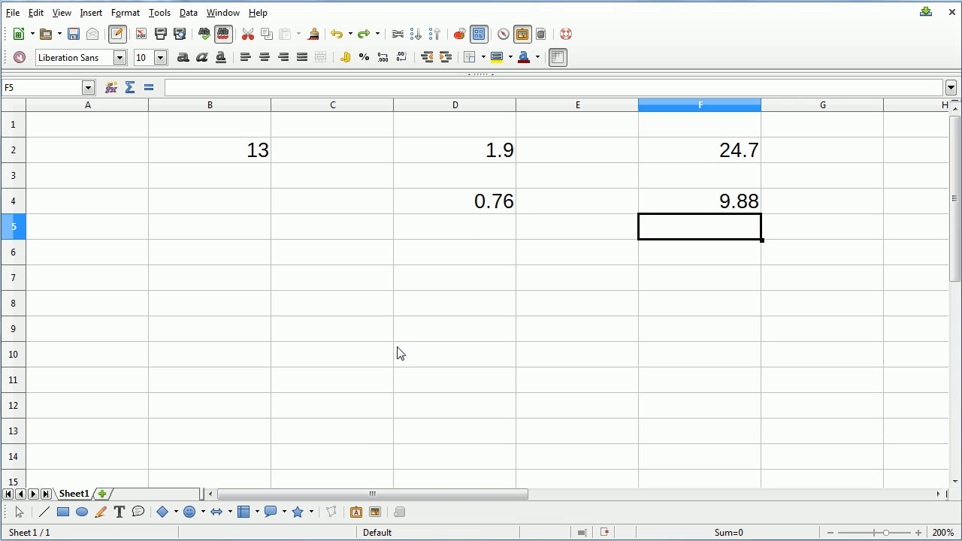
pyautogui.click(470, 254)
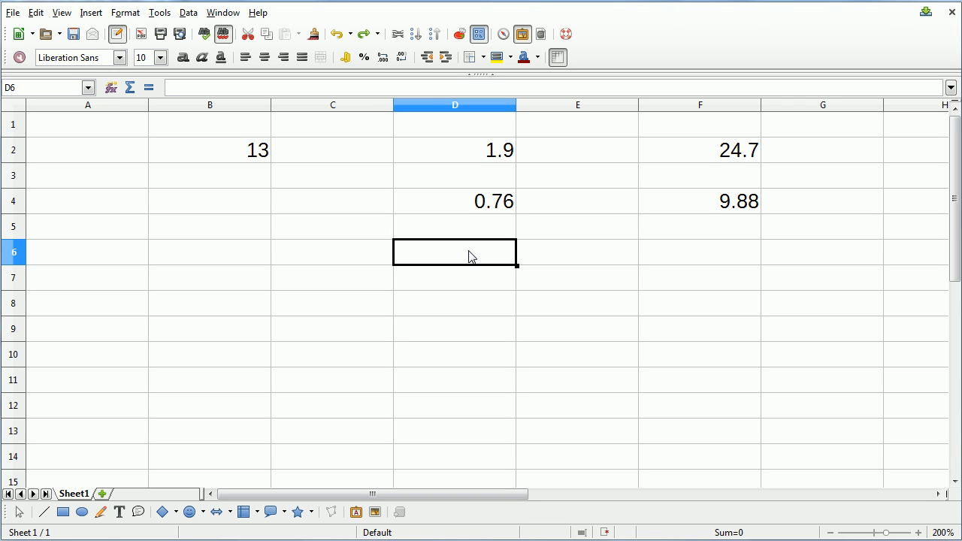
pyautogui.write('.0')
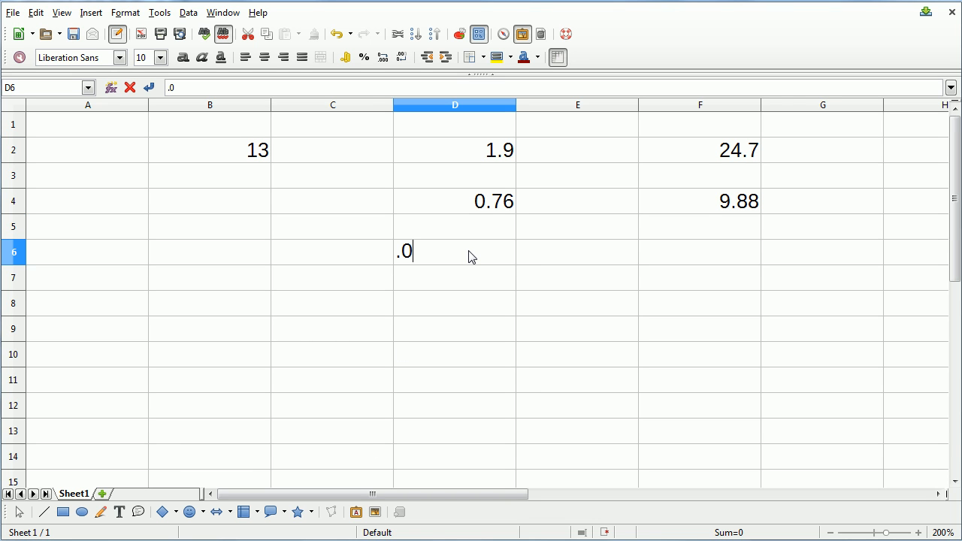
pyautogui.write('616')
# - Enter the formula =B2*D6*20 in cell F6 to calculate the star's diameter in pixels
pyautogui.click(681, 257)
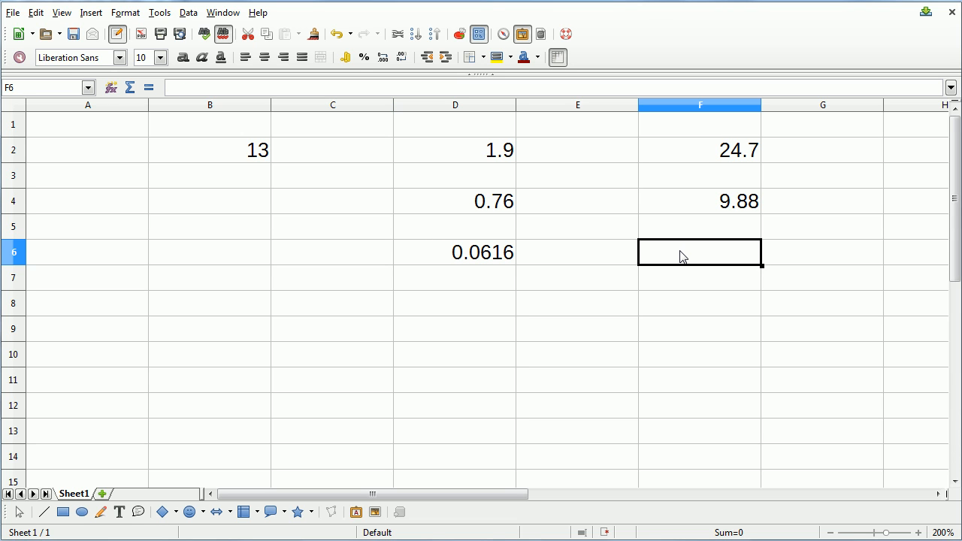
pyautogui.write('=')
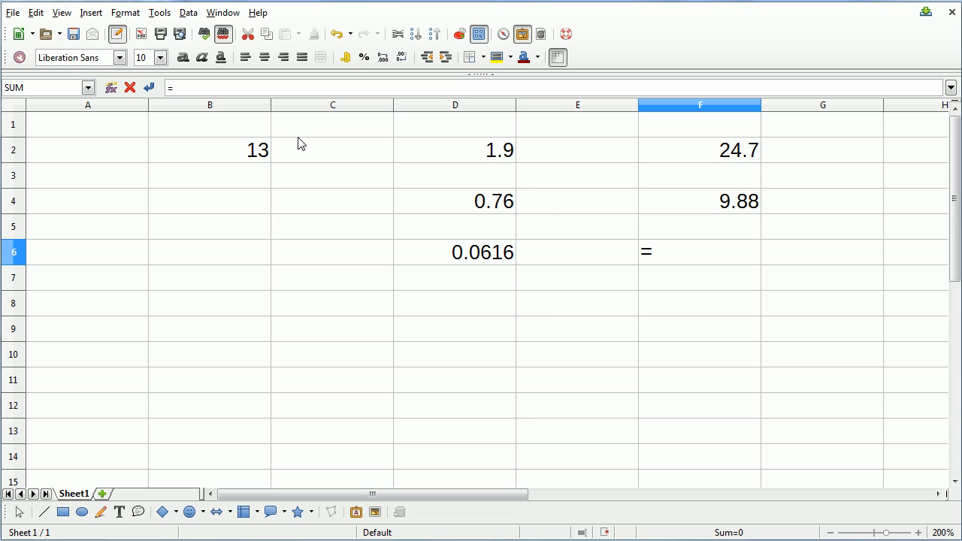
pyautogui.click(229, 151)
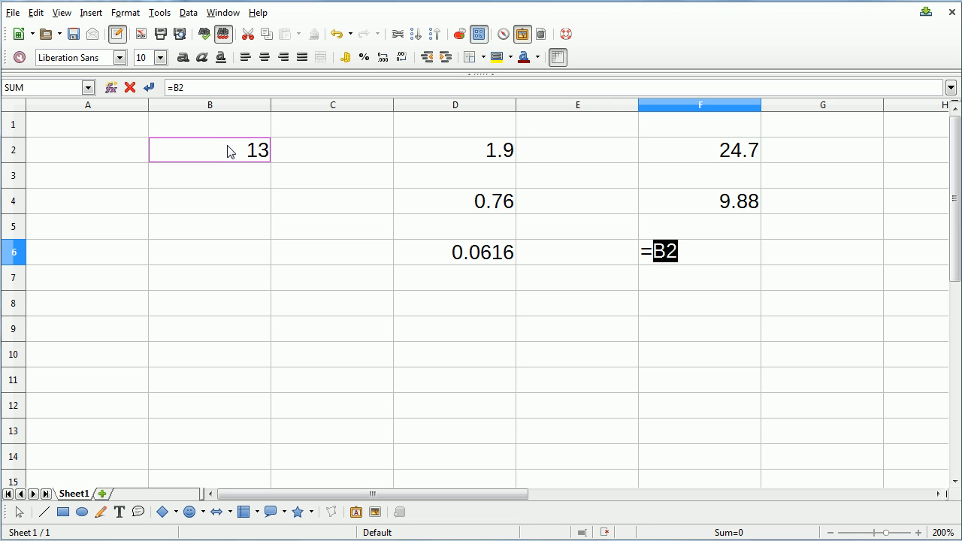
pyautogui.write('*')
pyautogui.click(473, 260)
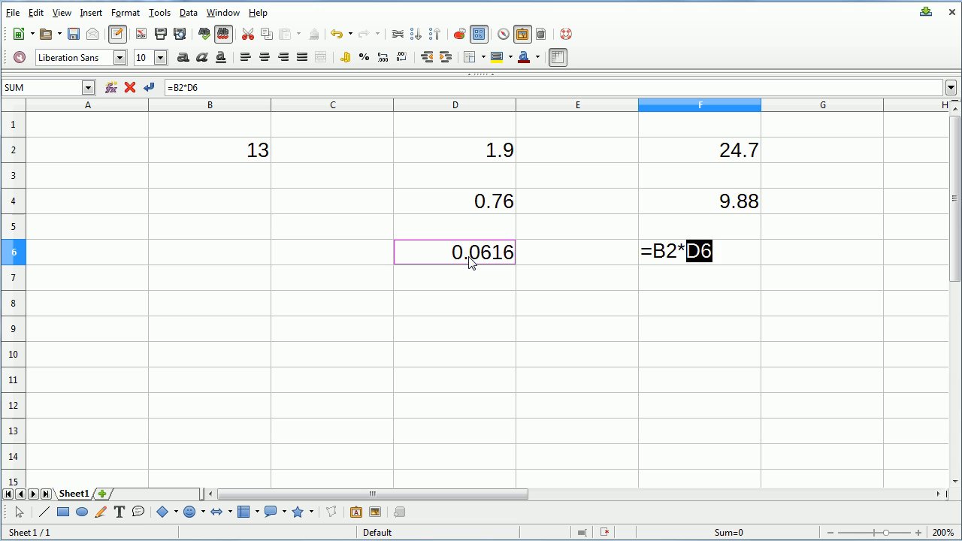
pyautogui.write('*')
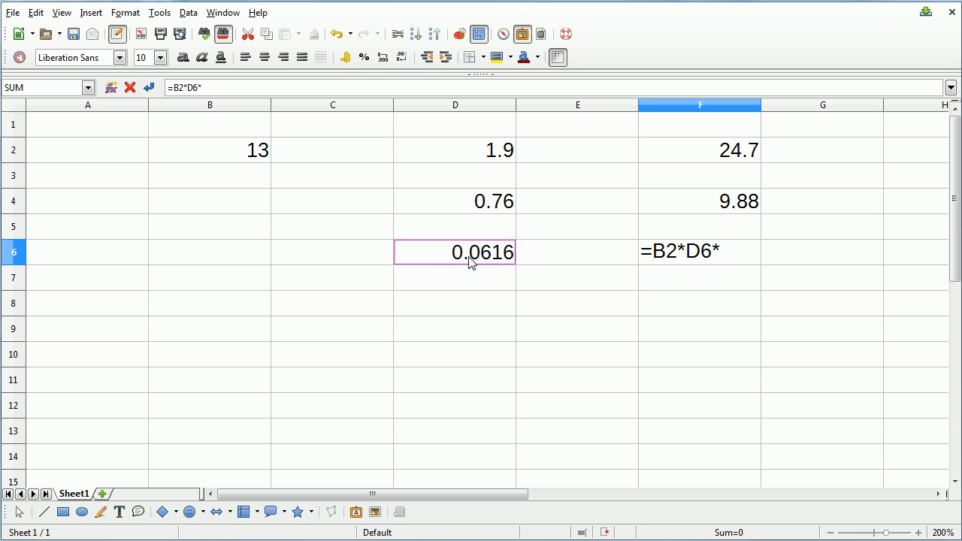
pyautogui.write('20')
pyautogui.press('Return')
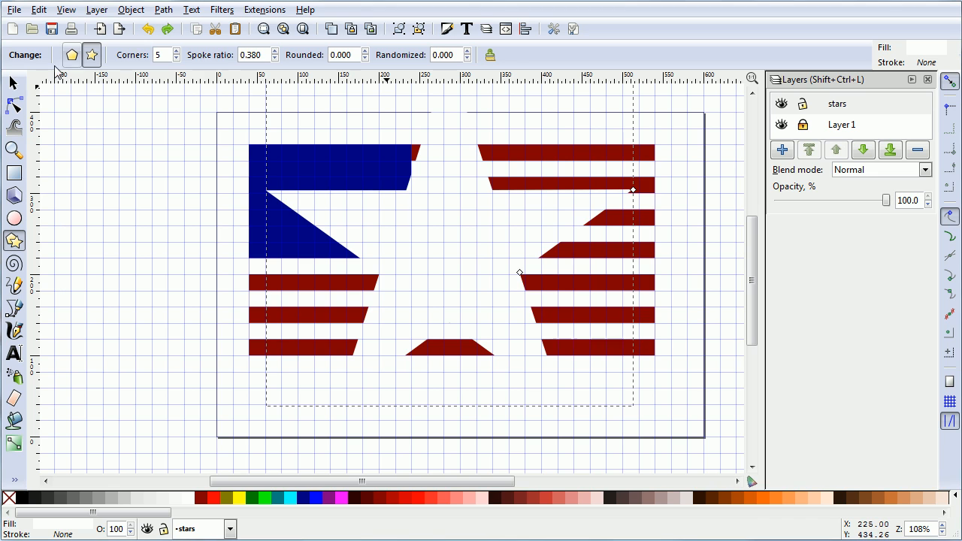
# - Switch to Inkscape and scale the white star to 16 px wide with its width-to-height ratio locked
pyautogui.click(14, 83)
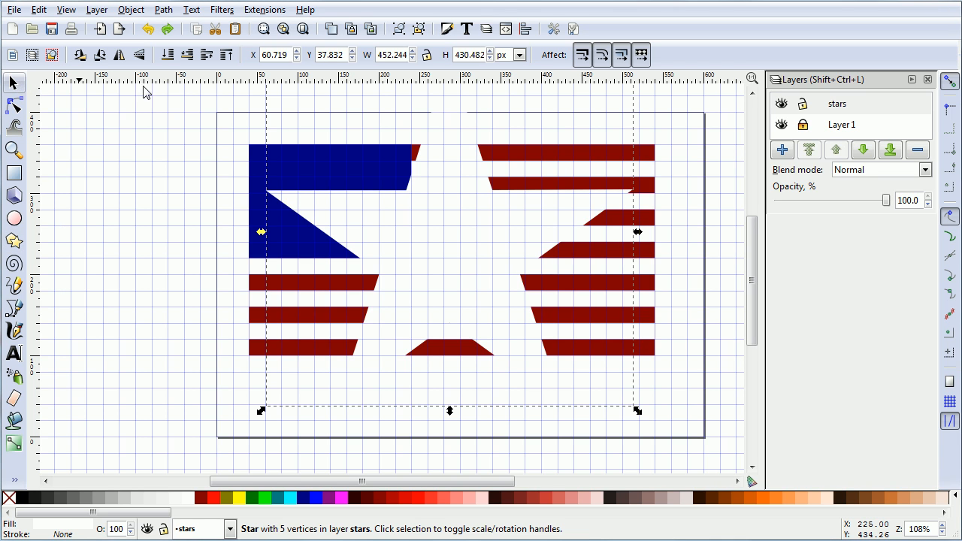
pyautogui.click(426, 56)
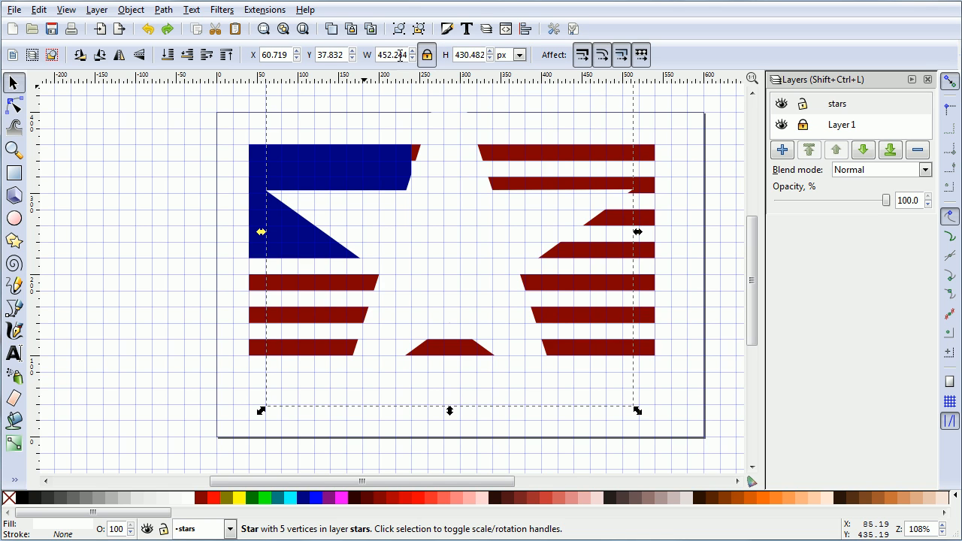
pyautogui.doubleClick(404, 54)
pyautogui.write('16')
pyautogui.press('Return')
# - Nudge the small star straight up to Y 331.832 px, near the upper left corner of the blue union
pyautogui.press('Up')
pyautogui.press('Up')
pyautogui.press('Up')
pyautogui.press('Up')
pyautogui.press('Up')
pyautogui.press('Up')
pyautogui.press('Up')
pyautogui.press('Up')
pyautogui.press('Up')
pyautogui.press('Up')
pyautogui.press('Up')
pyautogui.press('Up')
pyautogui.press('Up')
pyautogui.press('Up')
pyautogui.press('Up')
pyautogui.press('Up')
pyautogui.press('Up')
pyautogui.press('Up')
pyautogui.press('Up')
pyautogui.press('Up')
pyautogui.press('Up')
pyautogui.press('Up')
pyautogui.press('Up')
pyautogui.press('Up')
pyautogui.press('Up')
pyautogui.press('Up')
pyautogui.press('Up')
pyautogui.press('Up')
pyautogui.press('Up')
pyautogui.press('Up')
pyautogui.press('Up')
pyautogui.press('Up')
pyautogui.press('Up')
pyautogui.press('Up')
pyautogui.press('Up')
pyautogui.press('Up')
pyautogui.press('Up')
pyautogui.press('Up')
pyautogui.press('Up')
pyautogui.press('Up')
pyautogui.press('Up')
pyautogui.press('Up')
pyautogui.press('Up')
pyautogui.press('Up')
pyautogui.press('Up')
pyautogui.press('Up')
pyautogui.press('Up')
pyautogui.press('Up')
pyautogui.press('Up')
pyautogui.press('Up')
pyautogui.press('Up')
pyautogui.press('Up')
pyautogui.press('Up')
pyautogui.press('Up')
pyautogui.press('Up')
pyautogui.press('Up')
pyautogui.press('Up')
pyautogui.press('Up')
pyautogui.press('Up')
pyautogui.press('Up')
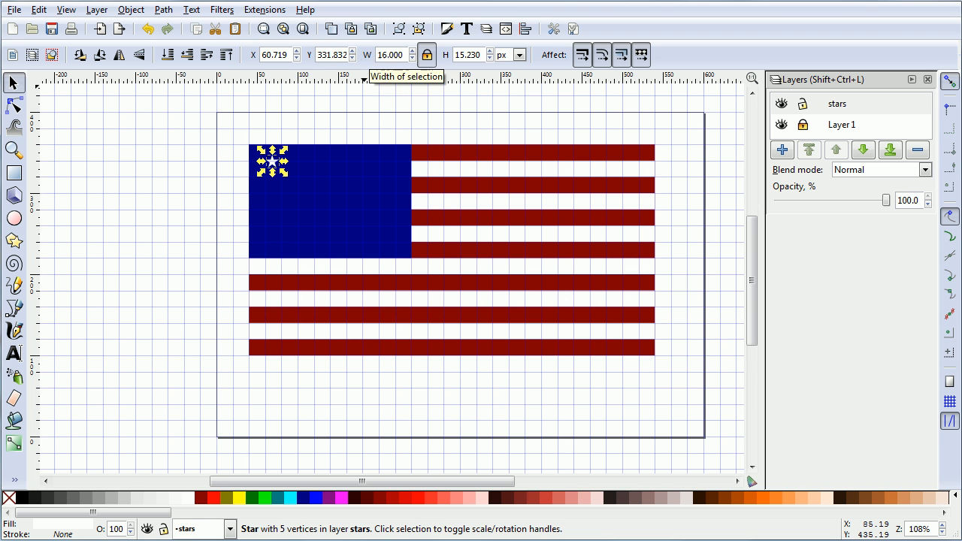
# - Nudge the star left and up to X 48.719 and Y 335.832 px in the union's upper left corner
pyautogui.click(943, 526)
pyautogui.moveTo(944, 529); pyautogui.dragTo(945, 530)
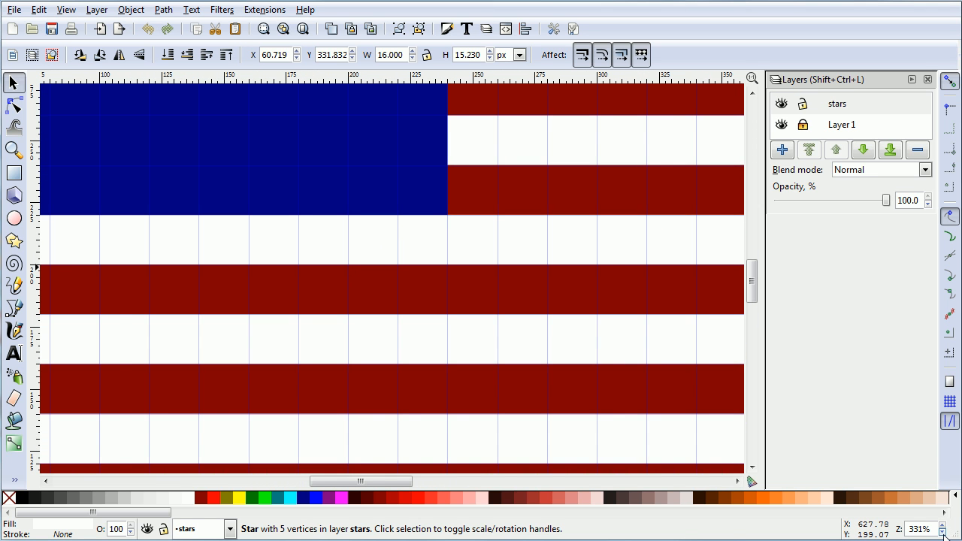
pyautogui.click(945, 534)
pyautogui.moveTo(752, 275); pyautogui.dragTo(752, 253)
pyautogui.moveTo(378, 481); pyautogui.dragTo(361, 491)
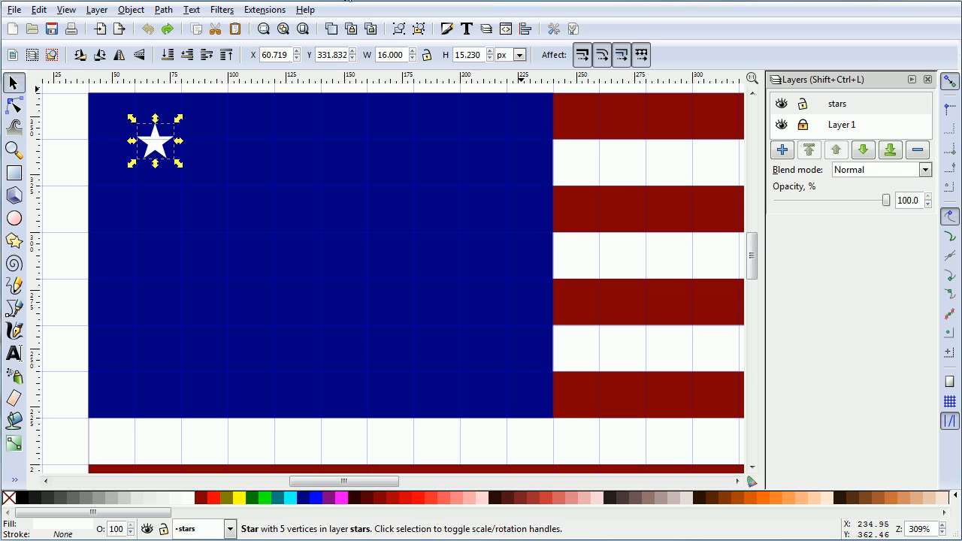
pyautogui.press('Left')
pyautogui.press('Left')
pyautogui.press('Left')
pyautogui.press('Left')
pyautogui.press('Left')
pyautogui.press('Left')
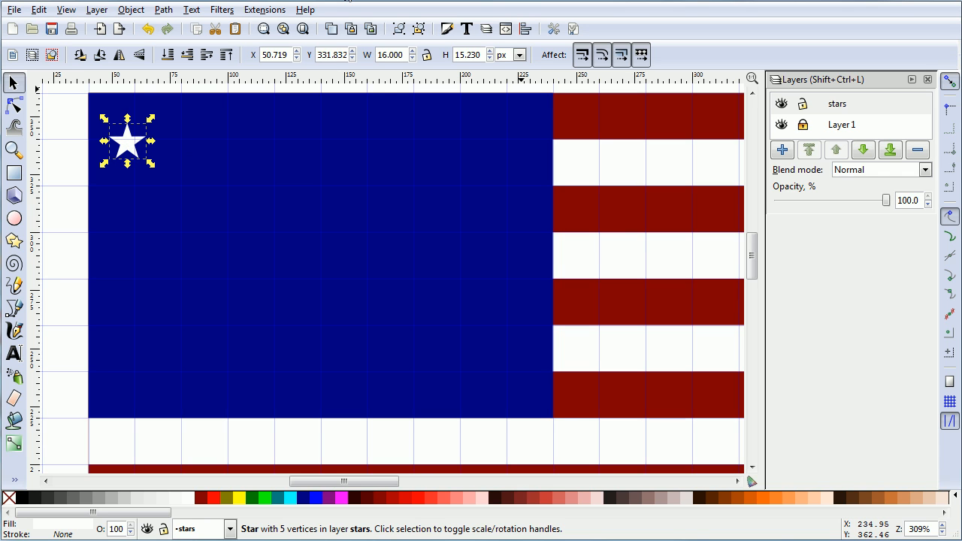
pyautogui.press('Up')
pyautogui.press('Up')
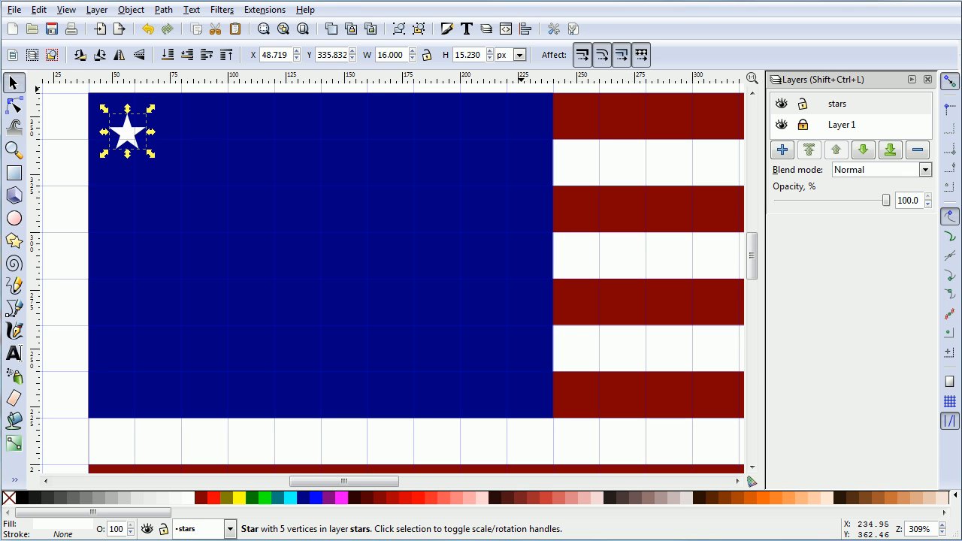
# - Duplicate the star and nudge the copy 18 px to the right of the original, to X 66.719 px
pyautogui.click(336, 41)
pyautogui.press('Right')
pyautogui.press('Right')
pyautogui.press('Right')
pyautogui.press('Right')
pyautogui.press('Right')
pyautogui.press('Right')
pyautogui.press('Right')
pyautogui.press('Right')
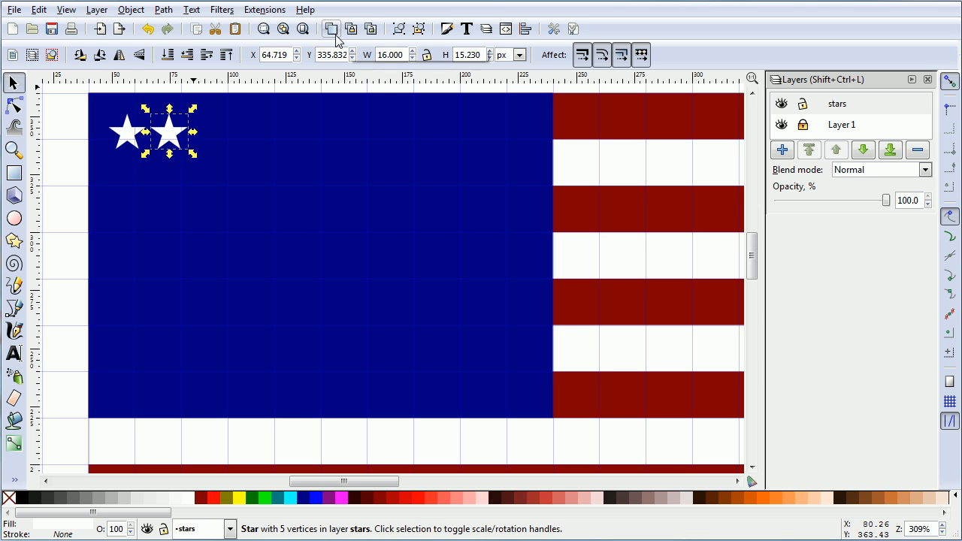
pyautogui.press('Right')
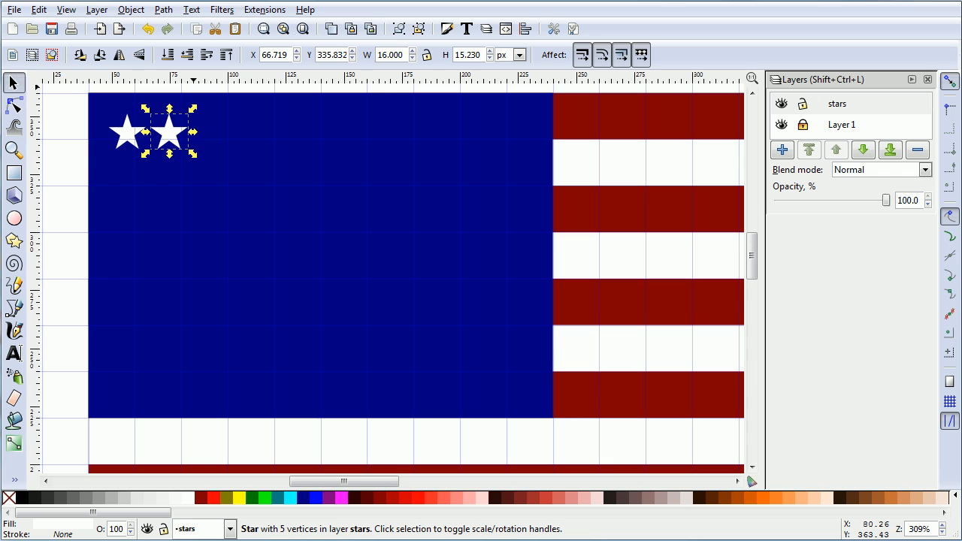
# - Duplicate the second star and nudge the copy right along the same row to X 82.719 px
pyautogui.press('ctrl')
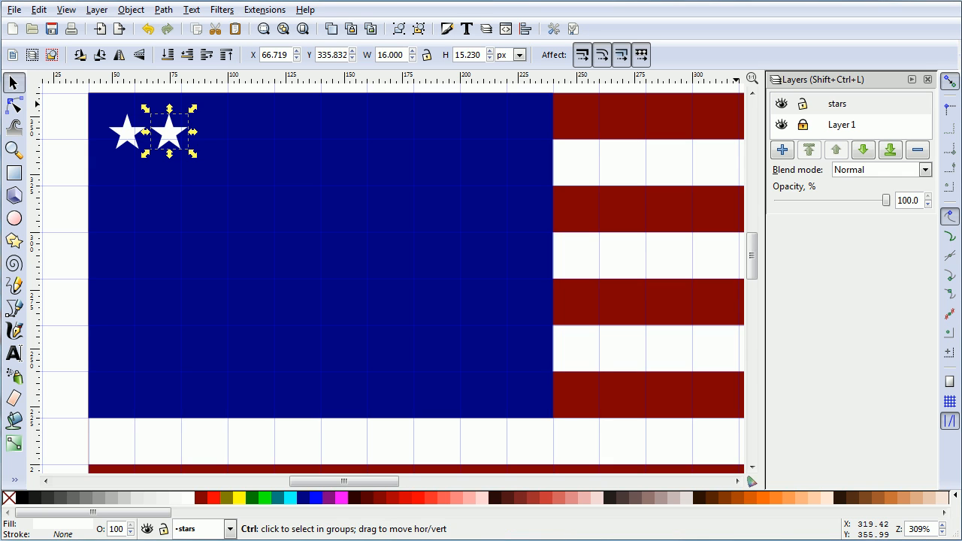
pyautogui.hotkey('ctrl', 'd')
pyautogui.press('Right')
pyautogui.press('Right')
pyautogui.press('Right')
pyautogui.press('Right')
pyautogui.press('Right')
pyautogui.press('Right')
pyautogui.press('Right')
pyautogui.press('Right')
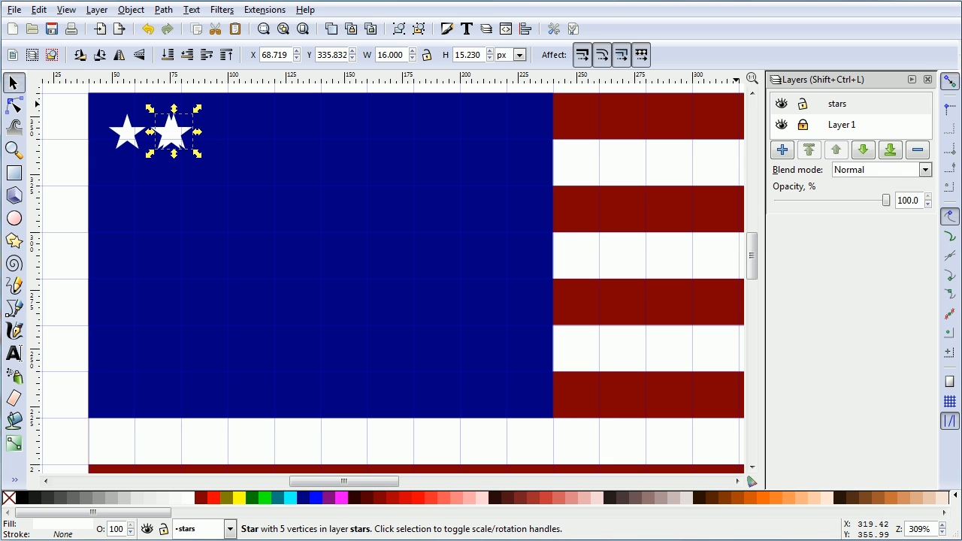
pyautogui.press('ctrl')
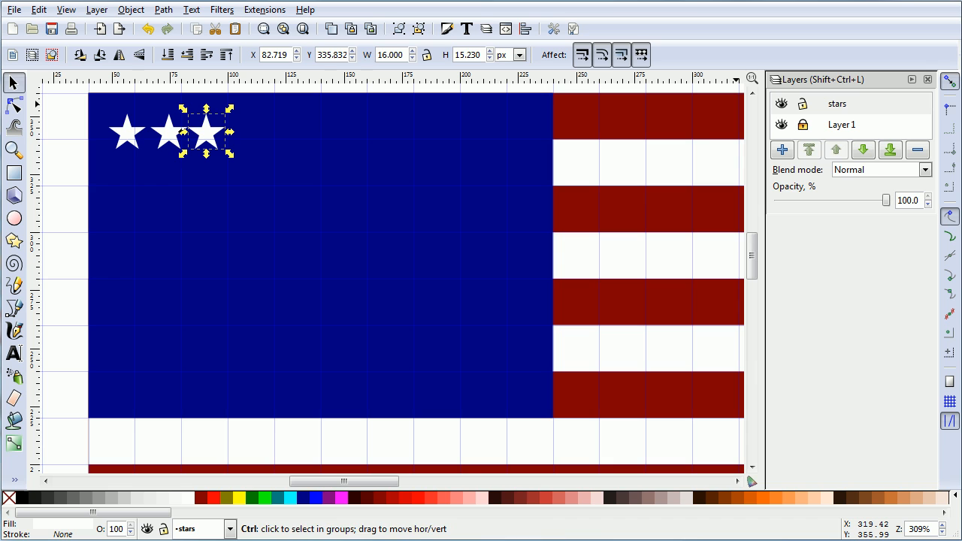
# - Continue duplicating and nudging stars along the top row until it holds eleven, with the last at X 214.719 px
pyautogui.hotkey('ctrl', 'd')
pyautogui.press('Right')
pyautogui.press('Right')
pyautogui.press('Right')
pyautogui.press('Right')
pyautogui.press('Right')
pyautogui.press('Right')
pyautogui.press('Right')
pyautogui.press('Right')
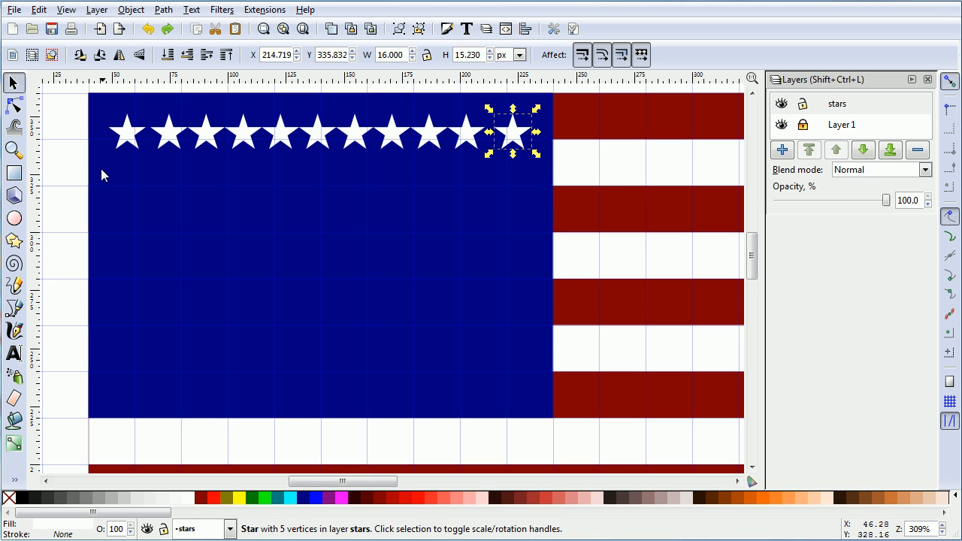
# - Select the eleven stars of the top row and distribute their centers equidistantly in the horizontal direction
pyautogui.moveTo(100, 170); pyautogui.dragTo(564, 101)
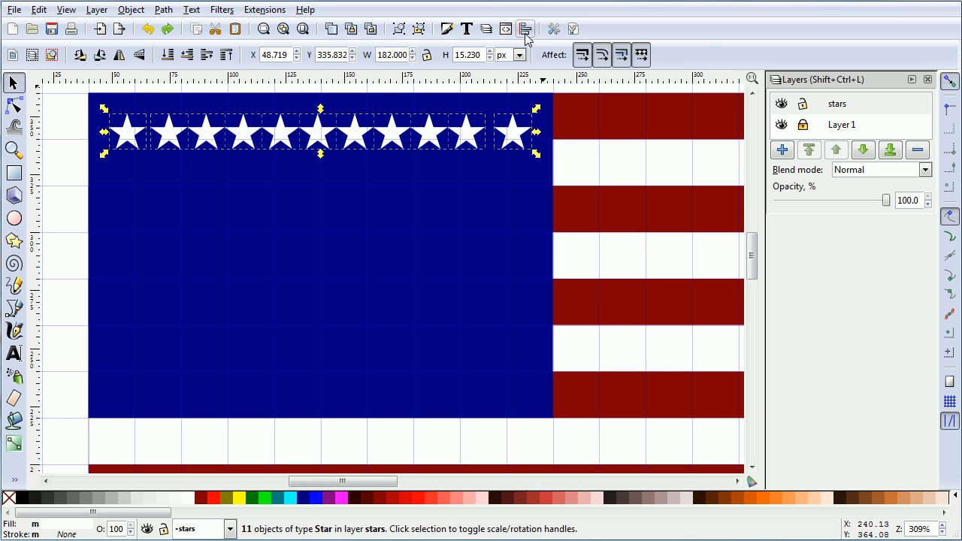
pyautogui.click(525, 30)
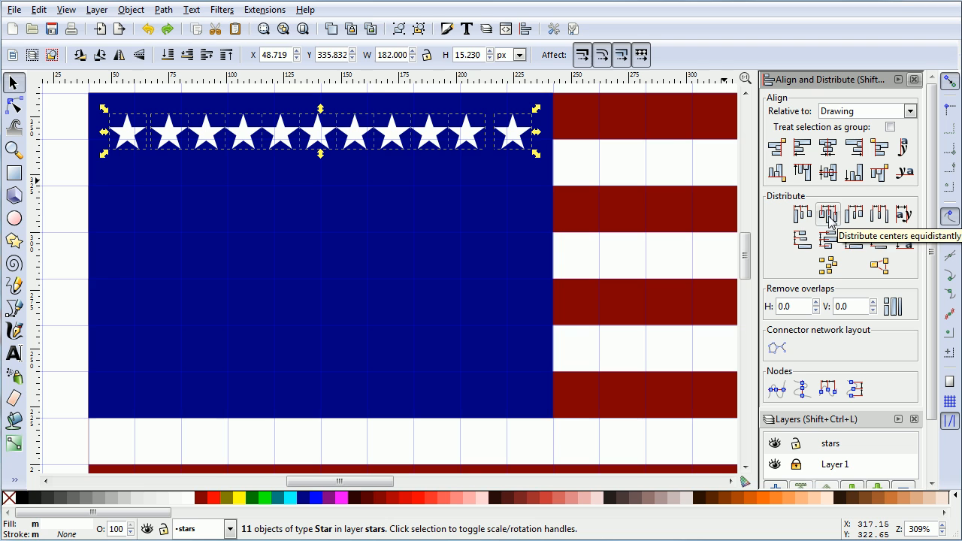
pyautogui.click(829, 215)
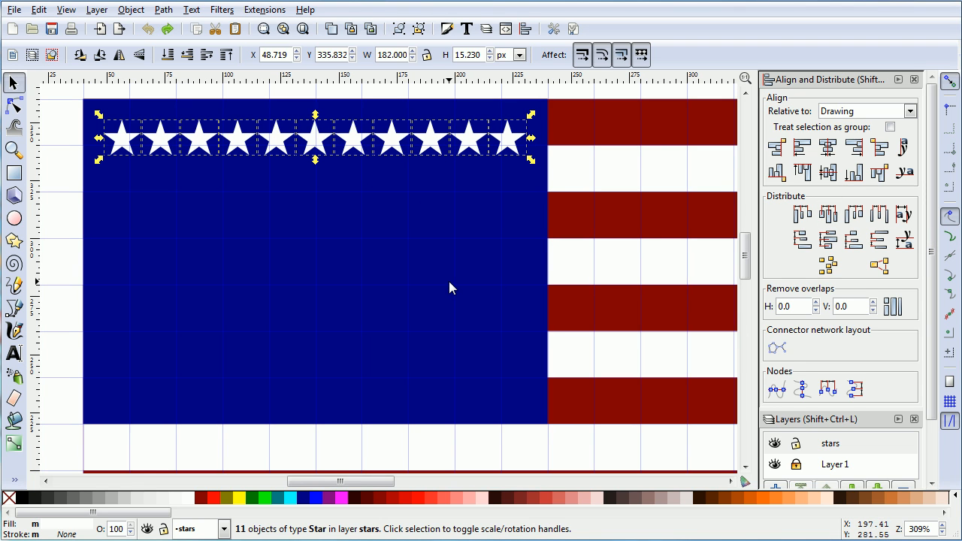
# - Duplicate the first star of the top row and nudge the copy straight down to Y 319.832 px
pyautogui.press('Escape')
pyautogui.click(128, 143)
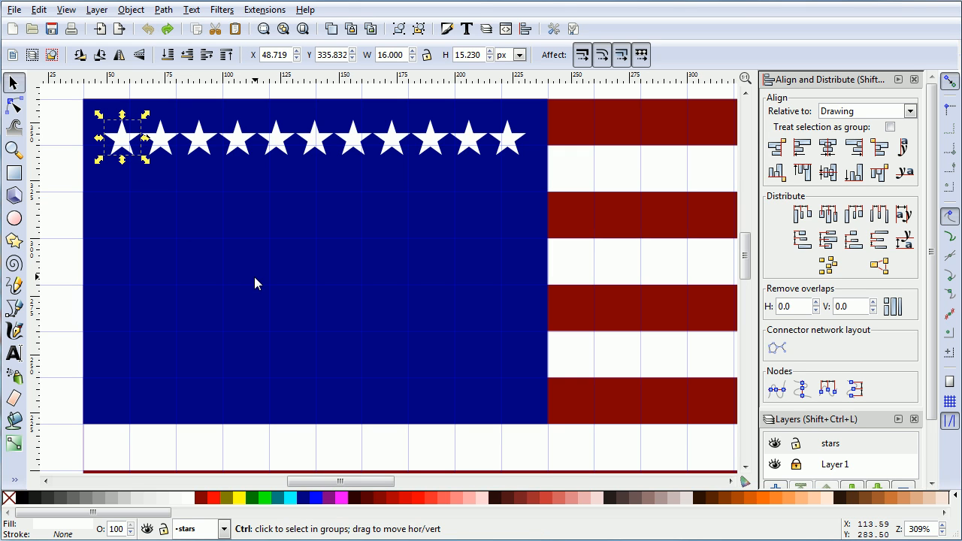
pyautogui.press('Down')
pyautogui.press('Down')
pyautogui.press('Down')
pyautogui.press('Down')
pyautogui.press('Down')
pyautogui.press('Down')
pyautogui.press('Down')
pyautogui.press('Down')
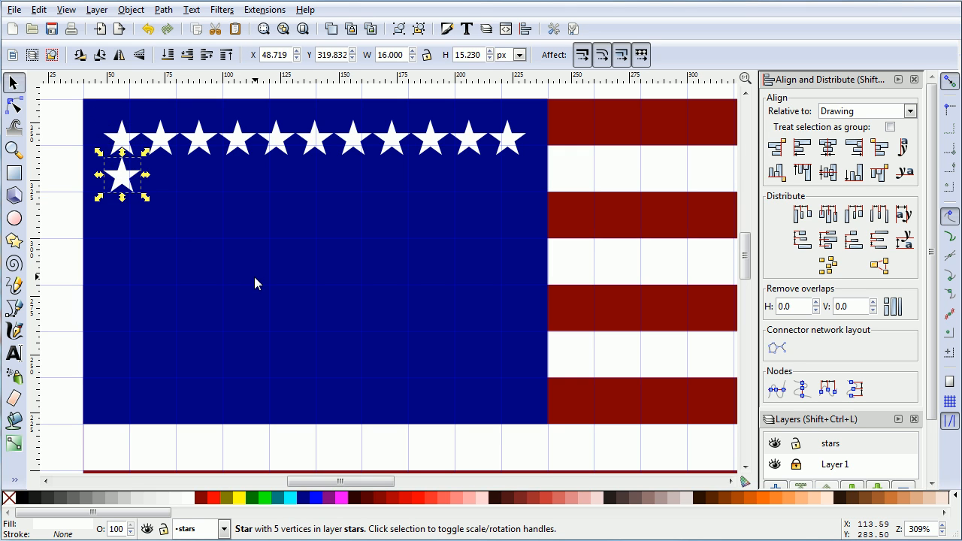
# - Duplicate the second star of the left column and nudge the copy straight down to Y 299.832 px
pyautogui.press('ctrl')
pyautogui.hotkey('ctrl', 'd')
pyautogui.press('Down')
pyautogui.press('Down')
pyautogui.press('Down')
pyautogui.press('Down')
pyautogui.press('Down')
pyautogui.press('Down')
pyautogui.press('Down')
pyautogui.press('Down')
pyautogui.press('Down')
pyautogui.press('Down')
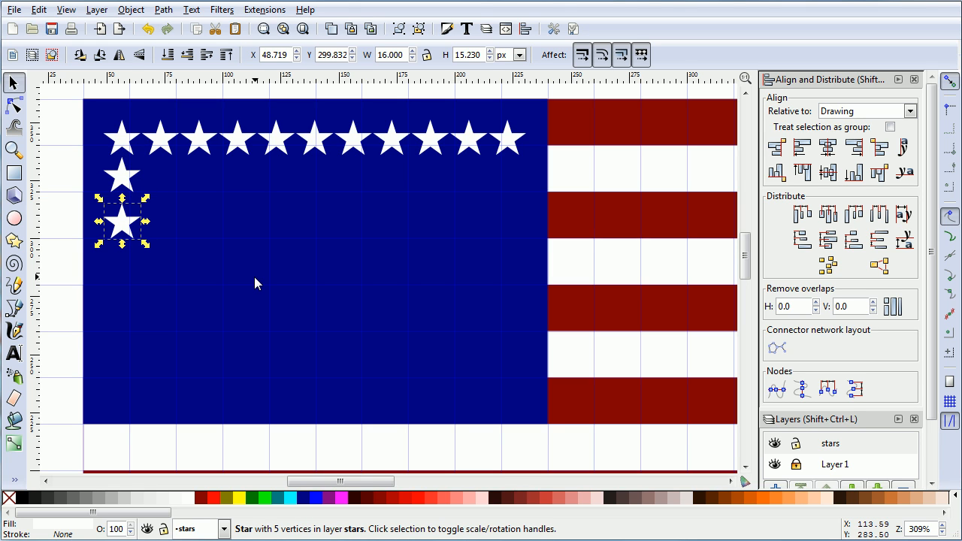
# - Duplicate the third star of the left column and nudge the copy 20 px straight down
pyautogui.hotkey('ctrl', 'd')
pyautogui.press('Down')
pyautogui.press('Down')
pyautogui.press('Down')
pyautogui.press('Down')
pyautogui.press('Down')
pyautogui.press('Down')
pyautogui.press('Down')
pyautogui.press('Down')
pyautogui.press('Down')
pyautogui.press('Down')
# - Duplicate the fourth star and nudge the copy down to Y 229.832 px, near the union's lower left corner
pyautogui.hotkey('ctrl', 'd')
pyautogui.press('Down')
pyautogui.press('Down')
pyautogui.press('Down')
pyautogui.press('Down')
pyautogui.press('Down')
pyautogui.press('Down')
pyautogui.press('Down')
pyautogui.press('Down')
pyautogui.press('Down')
pyautogui.press('Down')
pyautogui.press('Down')
pyautogui.press('Down')
pyautogui.press('Down')
pyautogui.press('Down')
pyautogui.press('Down')
pyautogui.press('Down')
pyautogui.press('Down')
pyautogui.press('Down')
pyautogui.press('Down')
pyautogui.press('Down')
pyautogui.press('Down')
pyautogui.press('Down')
pyautogui.press('Down')
pyautogui.press('Down')
pyautogui.press('Down')
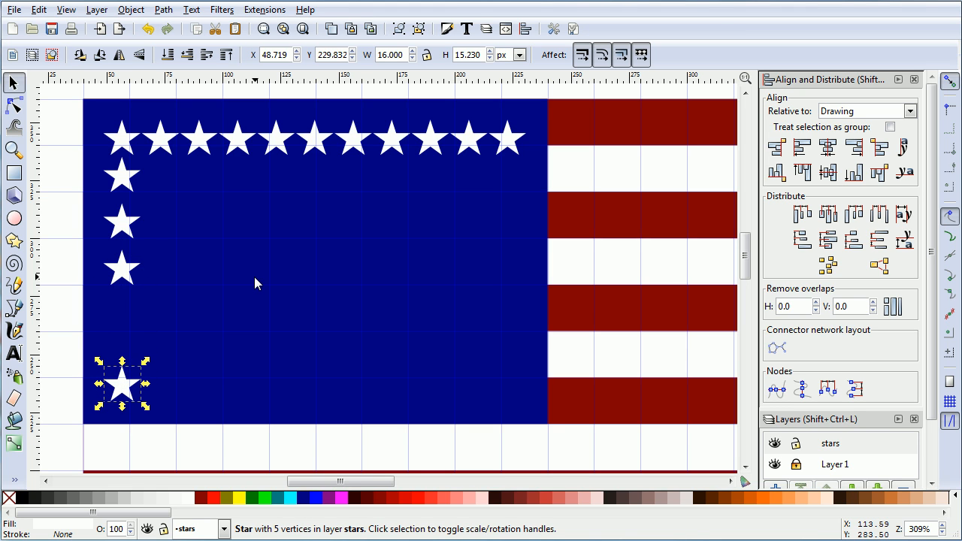
# - Select the five stars of the left column and distribute their centers equidistantly in the vertical direction
pyautogui.moveTo(77, 105); pyautogui.dragTo(148, 432)
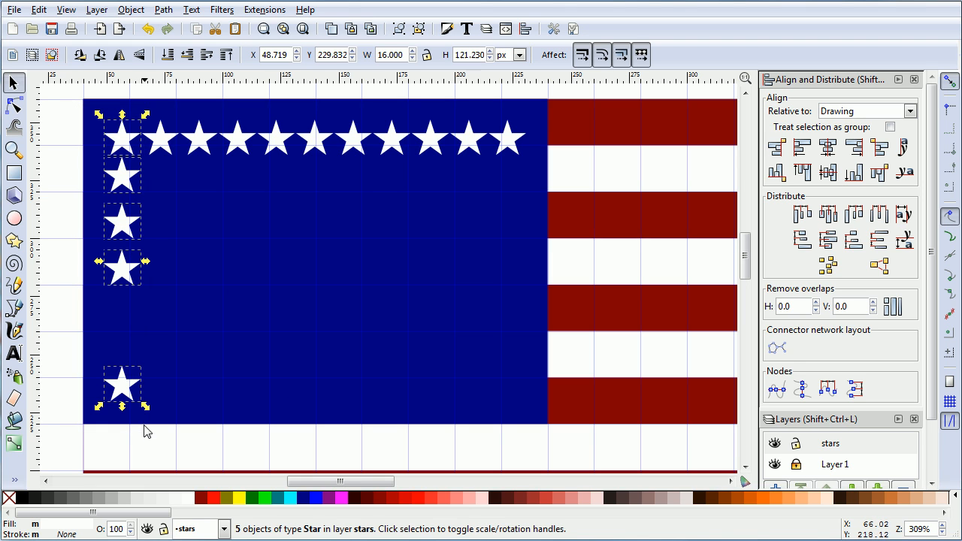
pyautogui.click(829, 240)
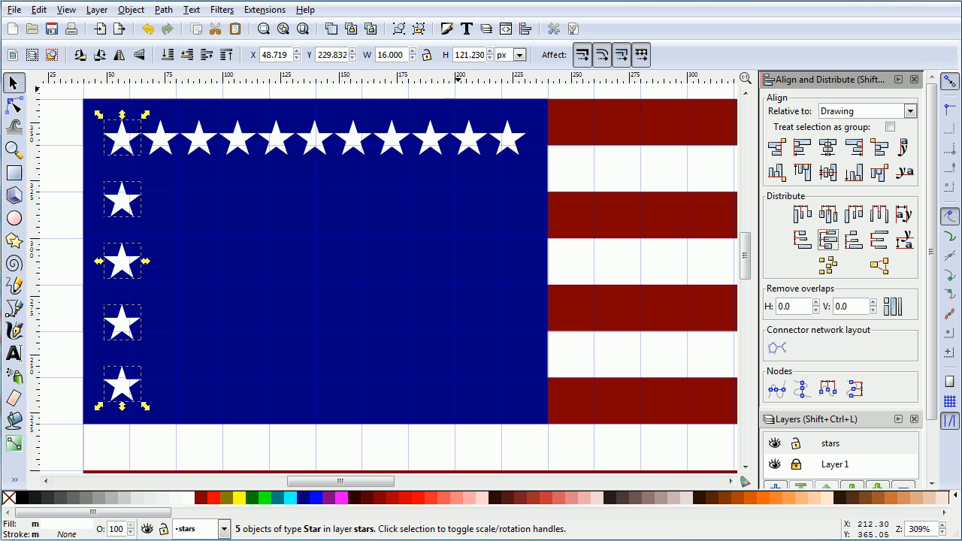
pyautogui.click(410, 277)
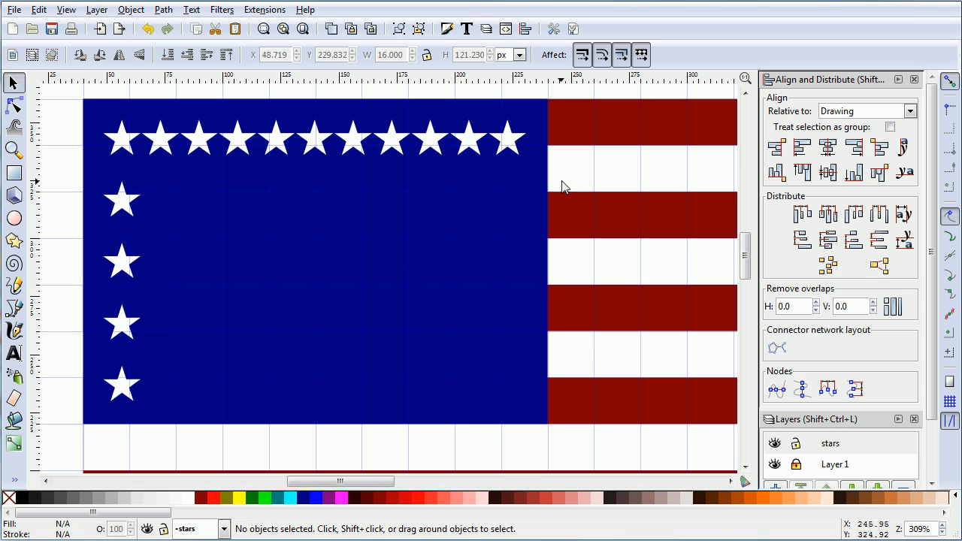
# - Duplicate the top row's stars except the first and nudge the copies down to Y 309.832 px as the second row
pyautogui.moveTo(527, 172); pyautogui.dragTo(133, 107)
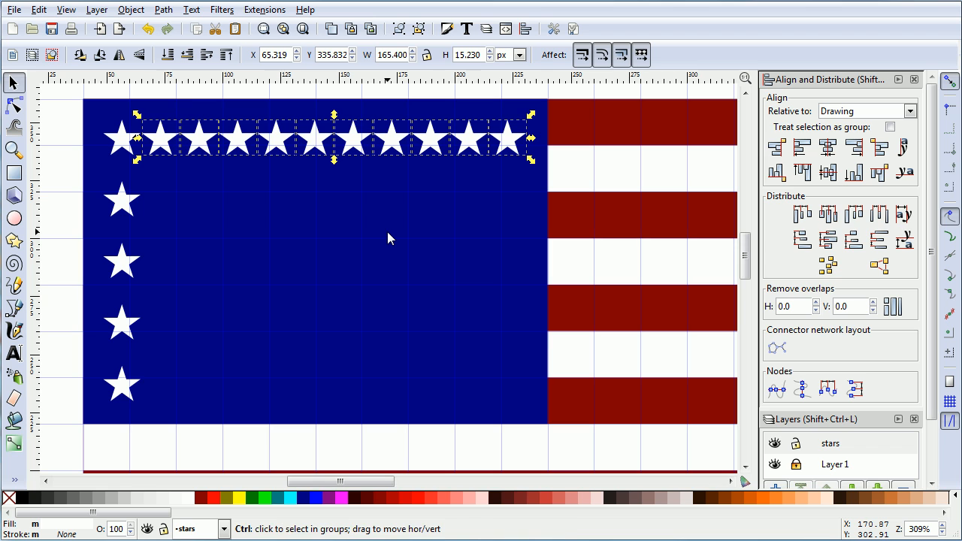
pyautogui.hotkey('ctrl', 'd')
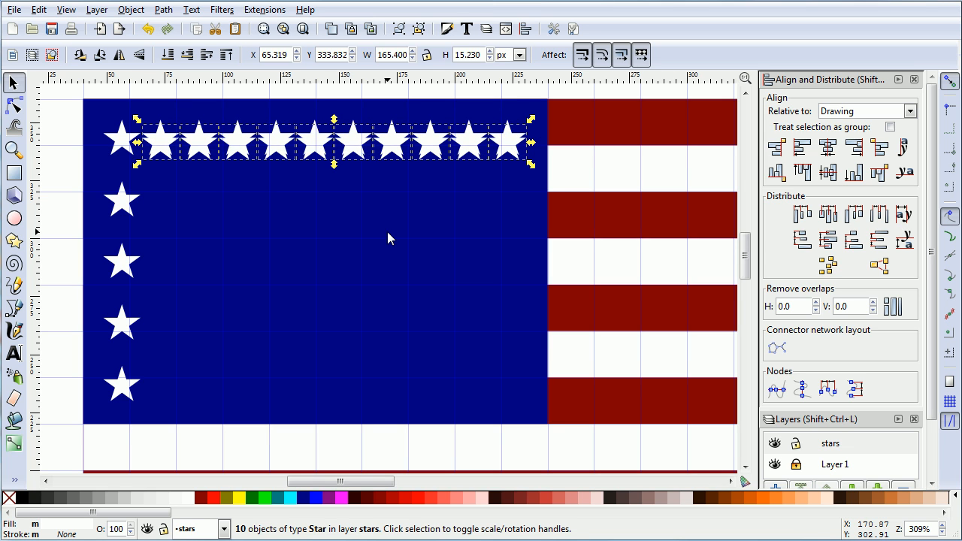
pyautogui.press('Down')
pyautogui.press('Down')
pyautogui.press('Down')
pyautogui.press('Down')
pyautogui.press('Down')
pyautogui.press('Down')
pyautogui.press('Down')
pyautogui.press('Down')
pyautogui.press('Down')
pyautogui.press('Down')
pyautogui.press('Down')
pyautogui.press('Down')
pyautogui.press('Down')
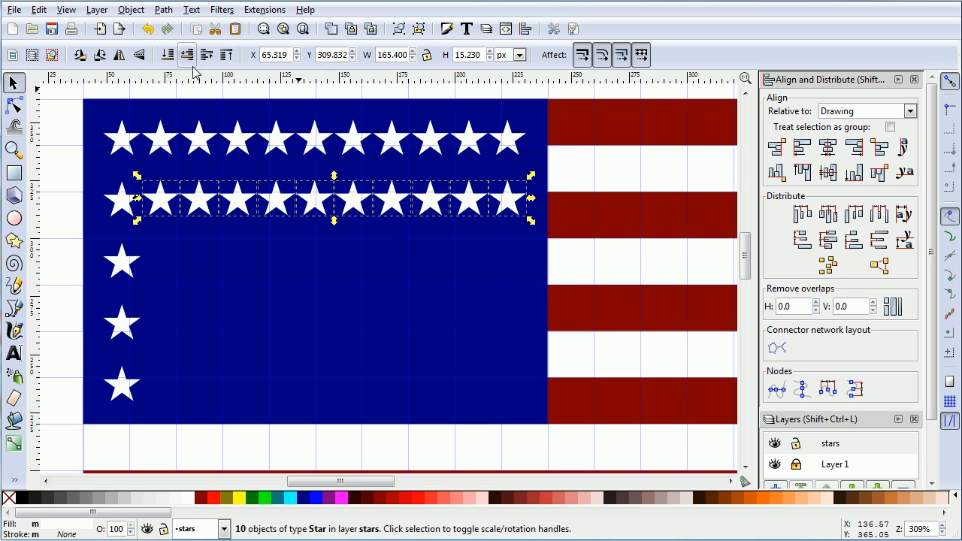
# - Fine-tune the second row's Y position to 309.532 px so it lines up with its first star
pyautogui.click(352, 59)
pyautogui.click(353, 58)
pyautogui.click(353, 59)
pyautogui.click(353, 59)
pyautogui.click(353, 52)
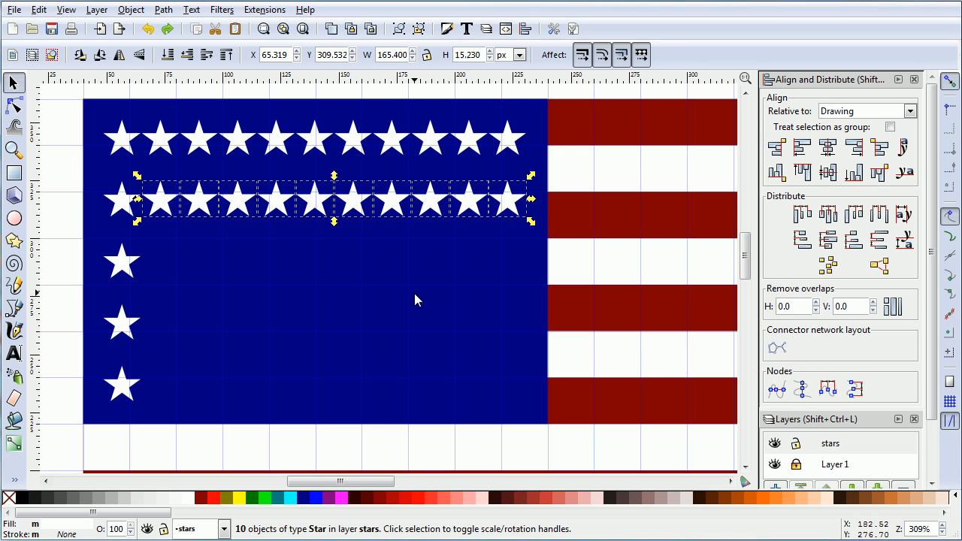
# - Duplicate the ten selected stars of the second row and nudge the copies down to Y 283.532 px as the third row
pyautogui.press('ctrl')
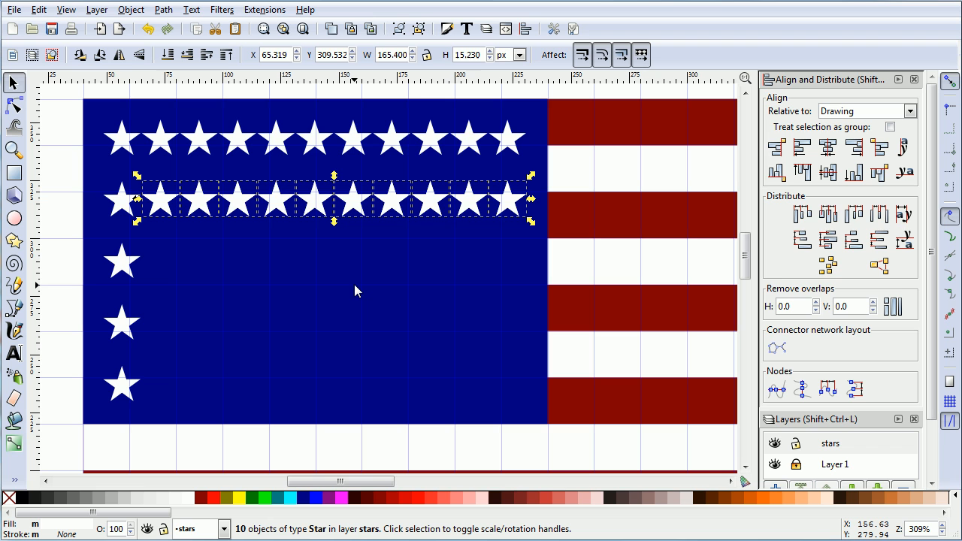
pyautogui.press('Down')
pyautogui.press('Down')
pyautogui.press('Down')
pyautogui.press('Down')
pyautogui.press('Down')
pyautogui.press('Down')
pyautogui.press('Down')
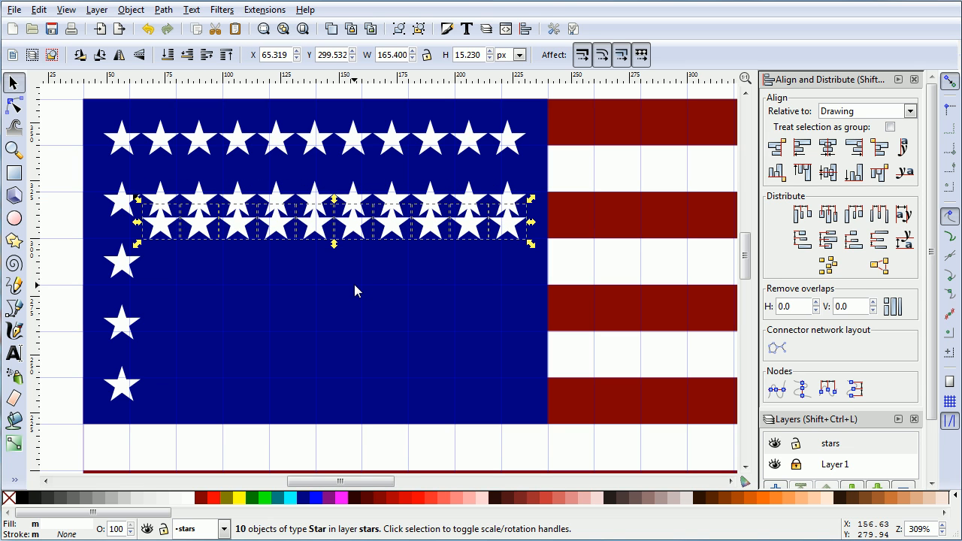
pyautogui.press('Down')
pyautogui.press('Down')
pyautogui.press('Down')
pyautogui.press('Down')
pyautogui.press('Down')
pyautogui.press('Down')
pyautogui.press('Down')
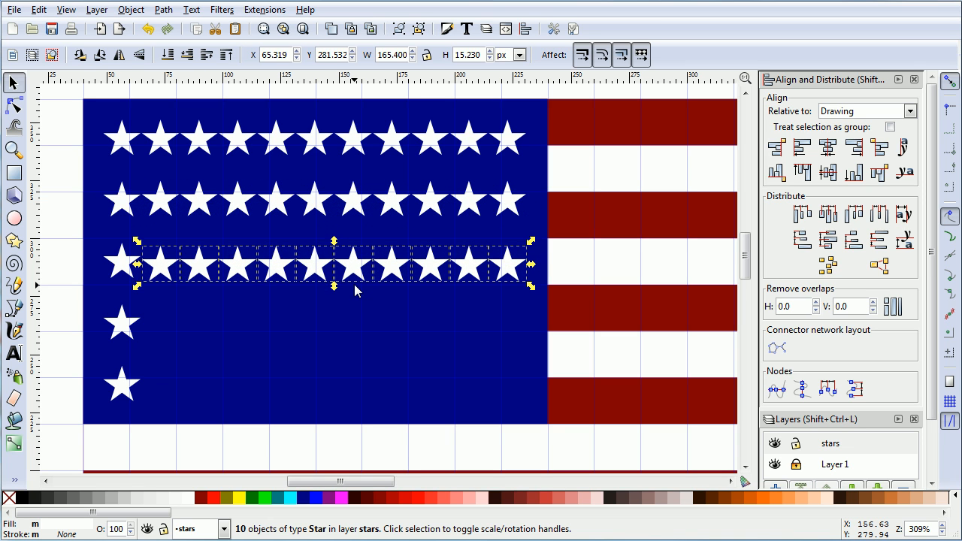
pyautogui.press('Up')
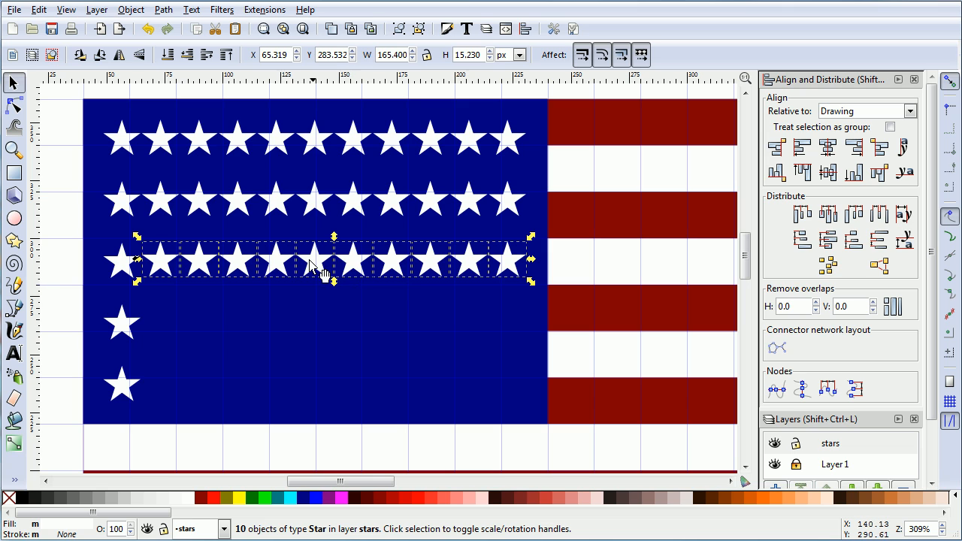
# - Lower the third row's Y position in fine increments to line up with the third star of the left column
pyautogui.click(352, 57)
pyautogui.click(352, 58)
pyautogui.click(352, 58)
pyautogui.click(352, 58)
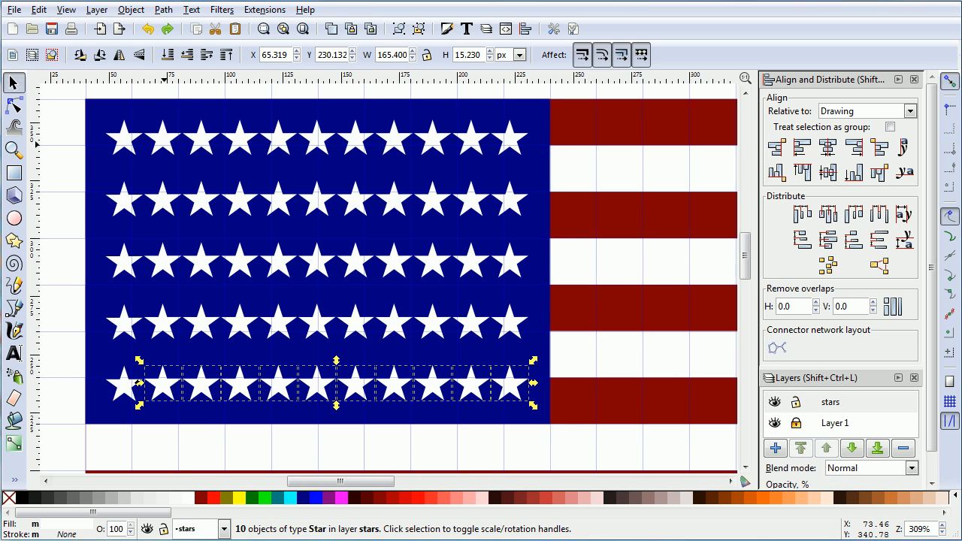
# - Delete the top star of the second column and nudge that column's remaining four stars up to Y 244.132 px
pyautogui.click(167, 147)
pyautogui.press('Delete')
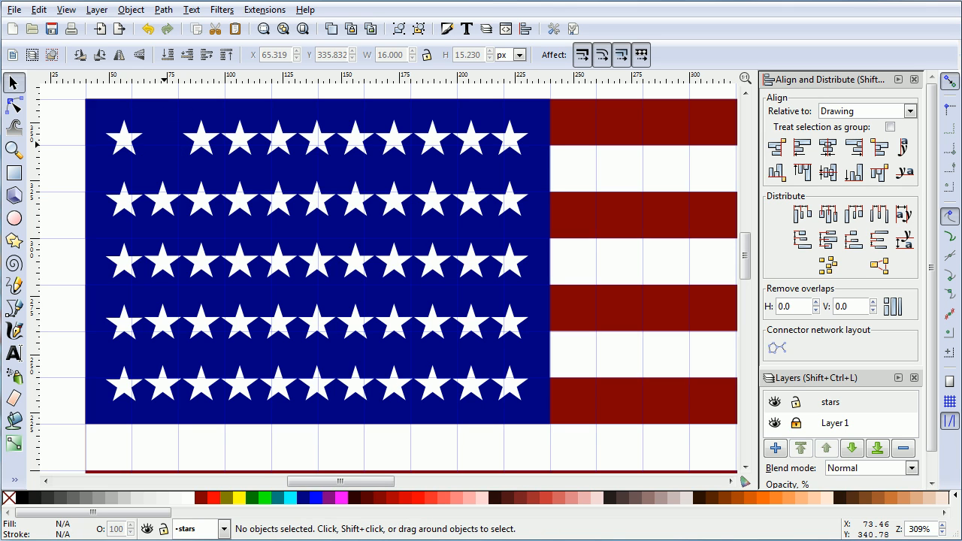
pyautogui.moveTo(140, 173); pyautogui.dragTo(199, 422)
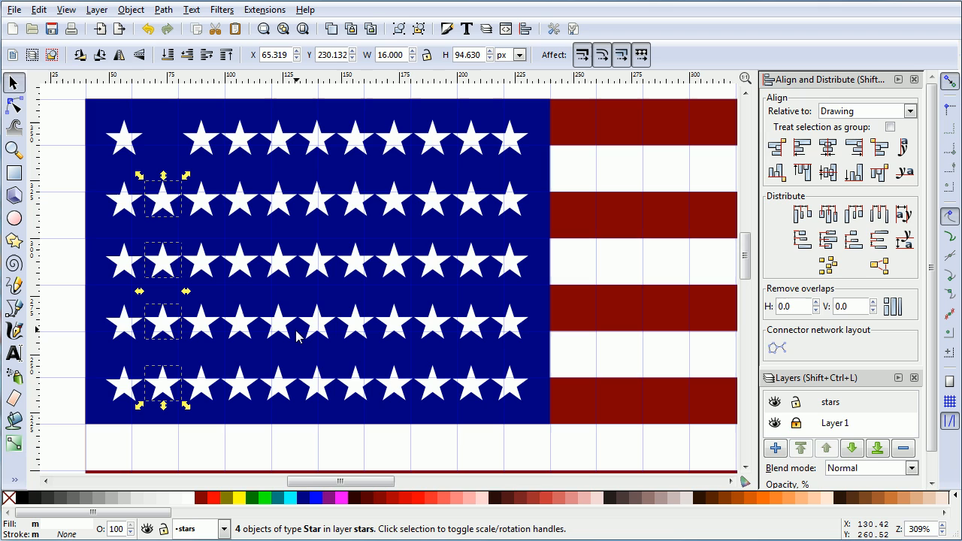
pyautogui.press('Up')
pyautogui.press('Up')
pyautogui.press('Up')
pyautogui.press('Up')
pyautogui.press('Up')
pyautogui.press('Up')
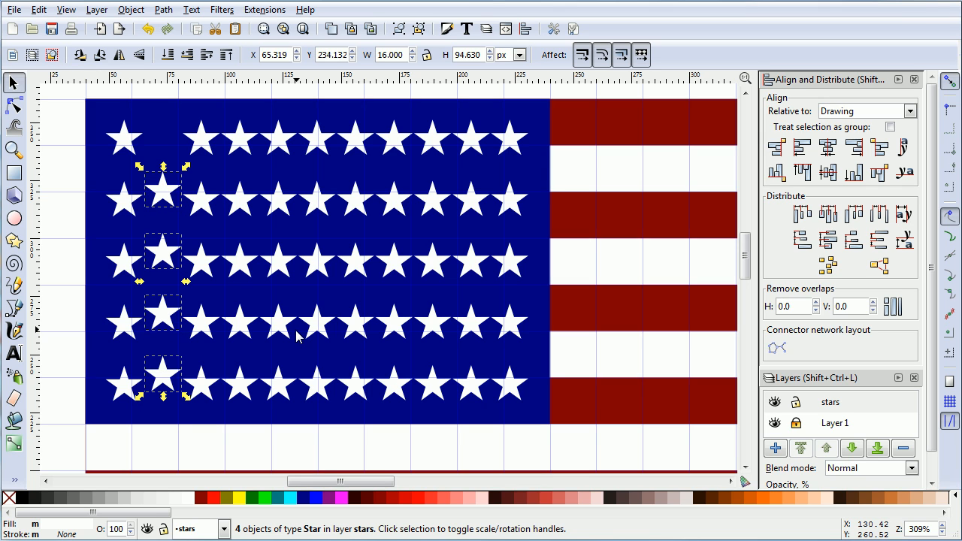
pyautogui.press('Up')
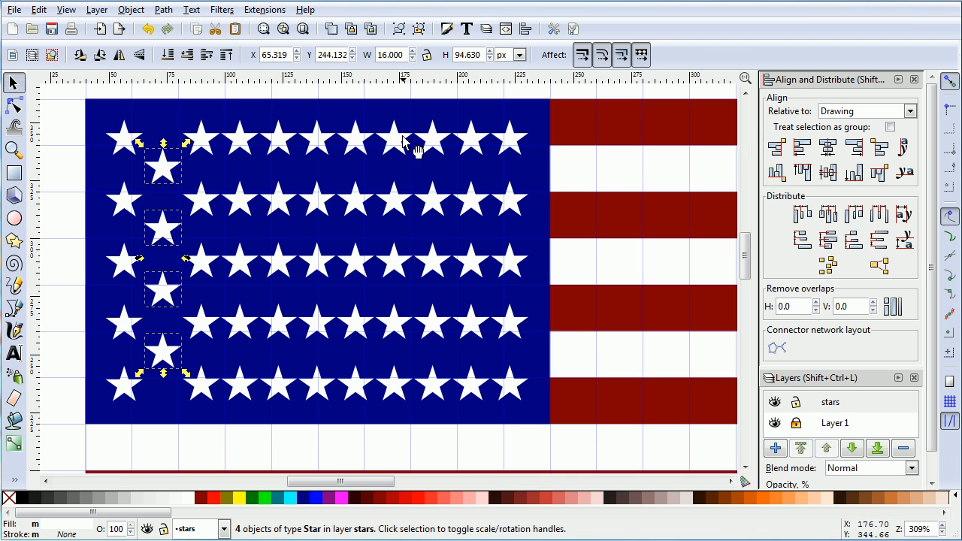
# - Stagger the remaining even columns by deleting each one's top star and nudging its other four stars up to Y 244.132 px
pyautogui.click(258, 155)
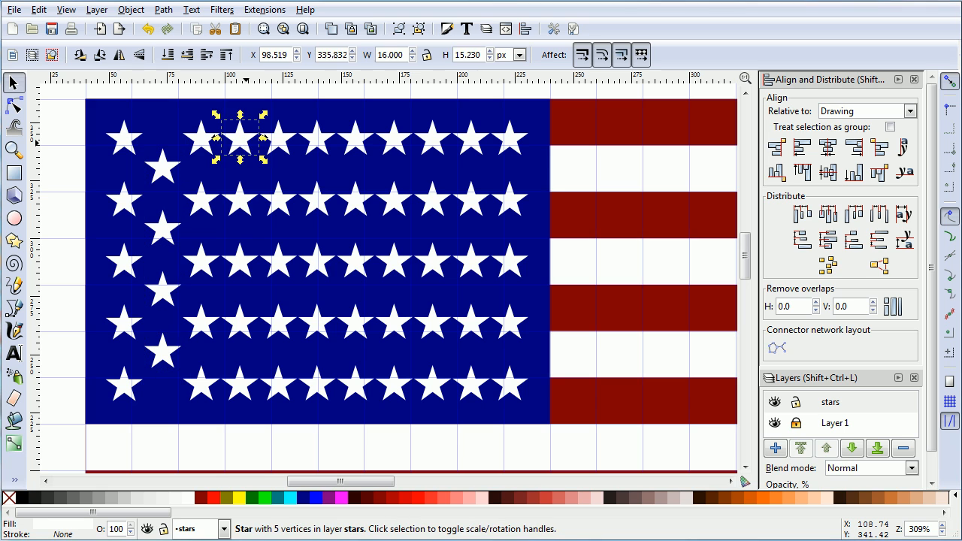
pyautogui.press('Delete')
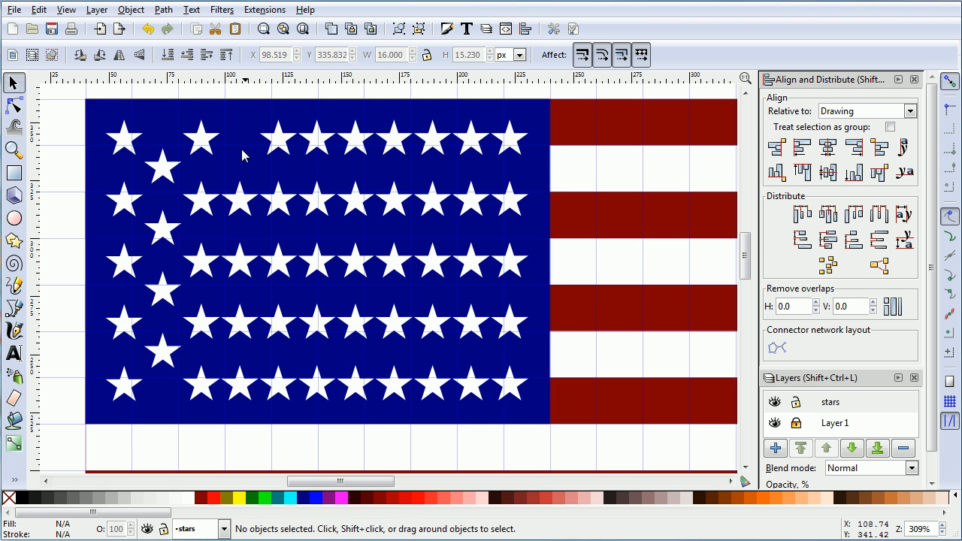
pyautogui.moveTo(214, 169); pyautogui.dragTo(262, 418)
pyautogui.press('Up')
pyautogui.press('Up')
pyautogui.press('Up')
pyautogui.press('Up')
pyautogui.press('Up')
pyautogui.press('Up')
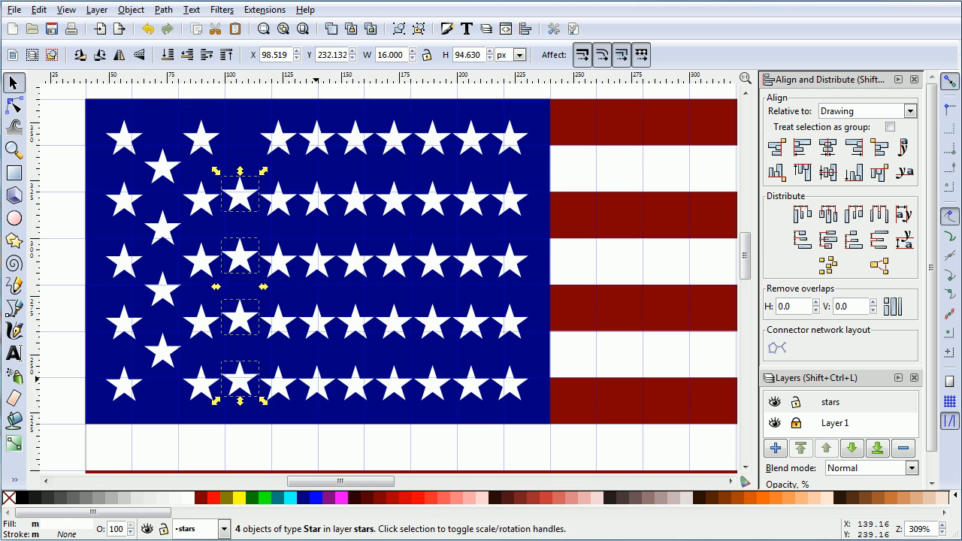
pyautogui.press('Up')
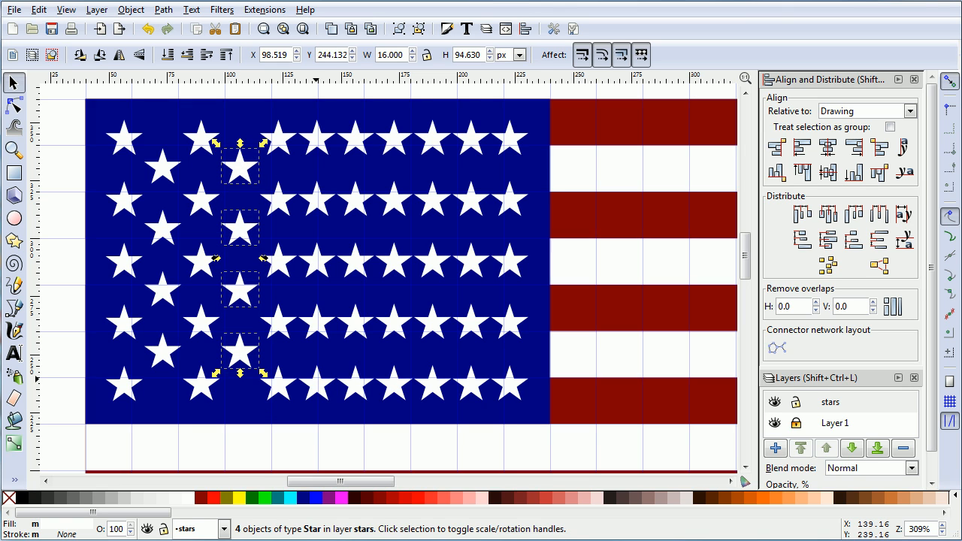
pyautogui.moveTo(242, 286); pyautogui.dragTo(472, 286)
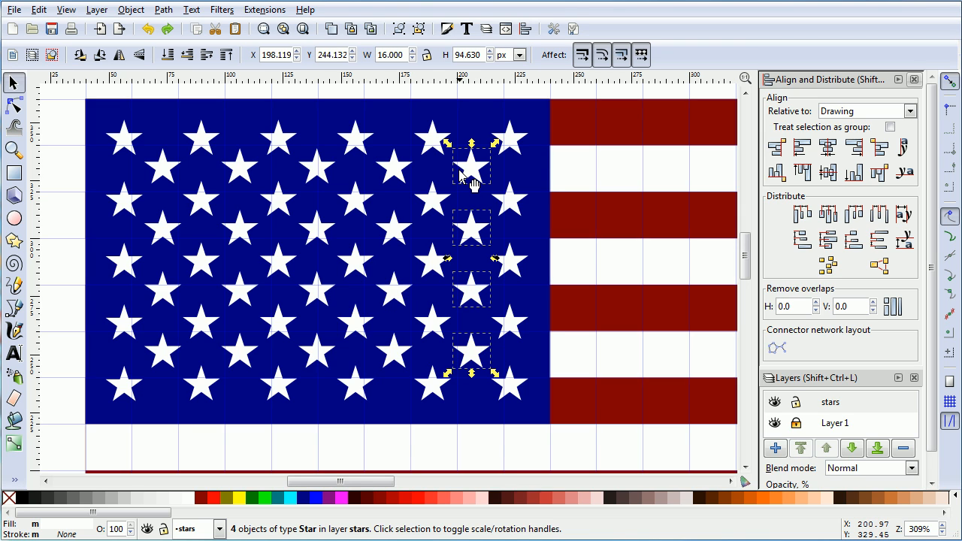
# - Close the Align and Distribute dialog, select all the stars in the union and cut them from the stars layer
pyautogui.click(915, 79)
pyautogui.moveTo(576, 445); pyautogui.dragTo(66, 100)
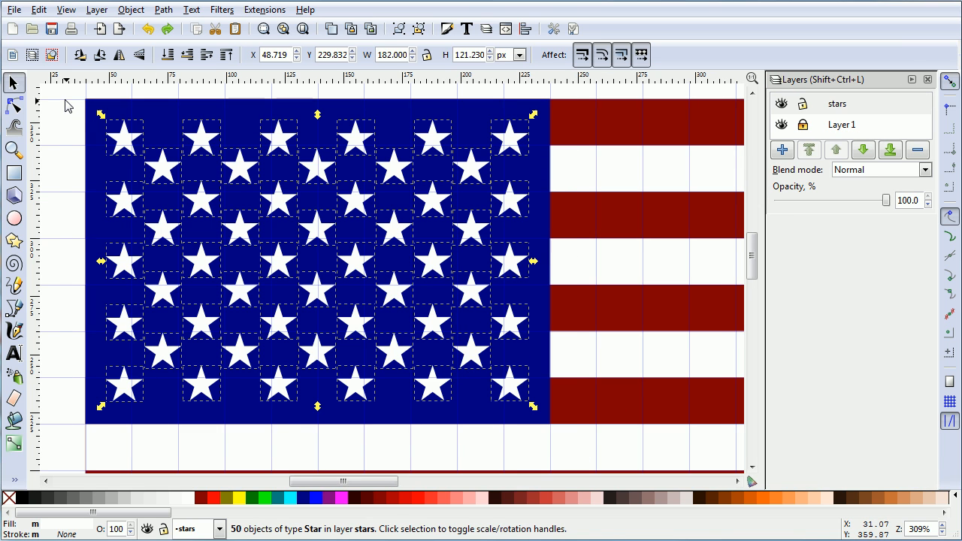
pyautogui.click(39, 10)
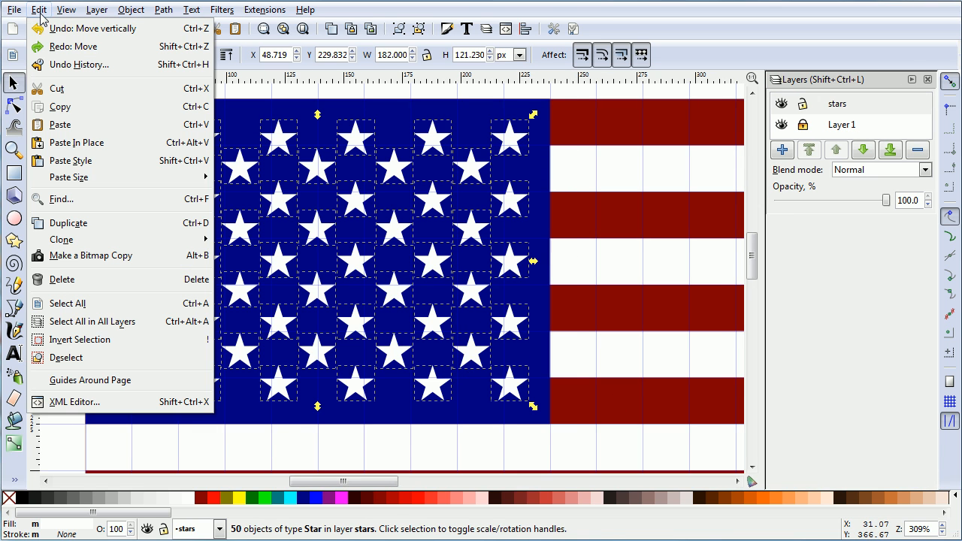
pyautogui.click(156, 94)
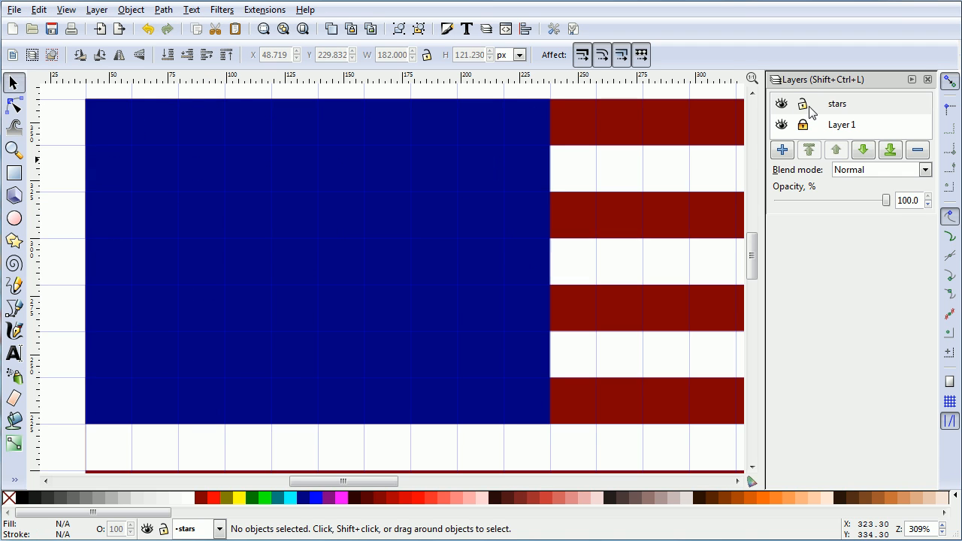
# - Unlock Layer 1 and paste the cut stars onto it at their original location in the union
pyautogui.click(841, 128)
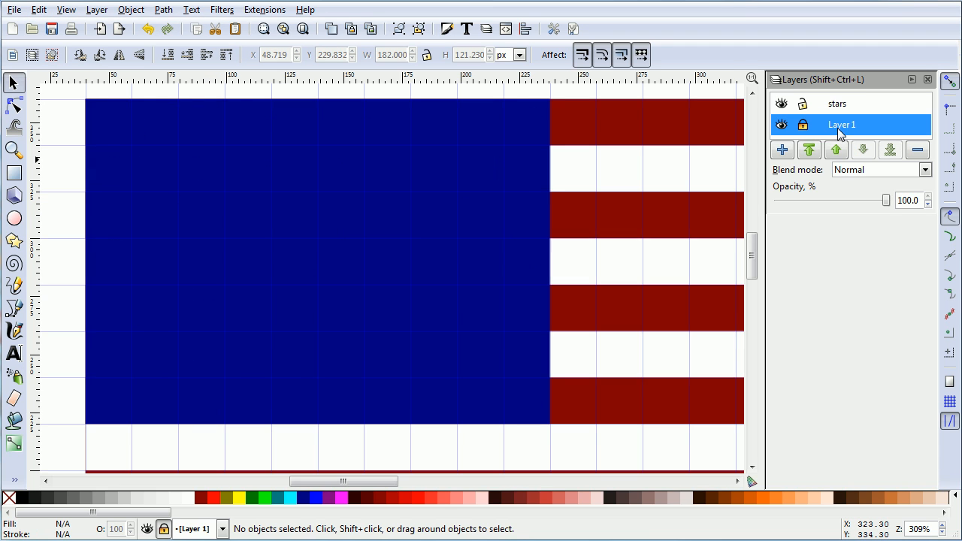
pyautogui.click(803, 127)
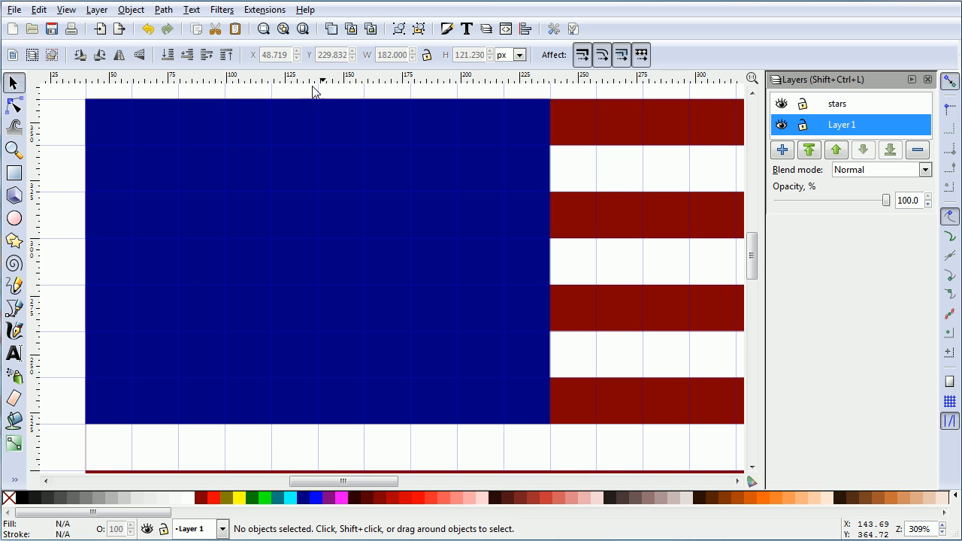
pyautogui.click(39, 10)
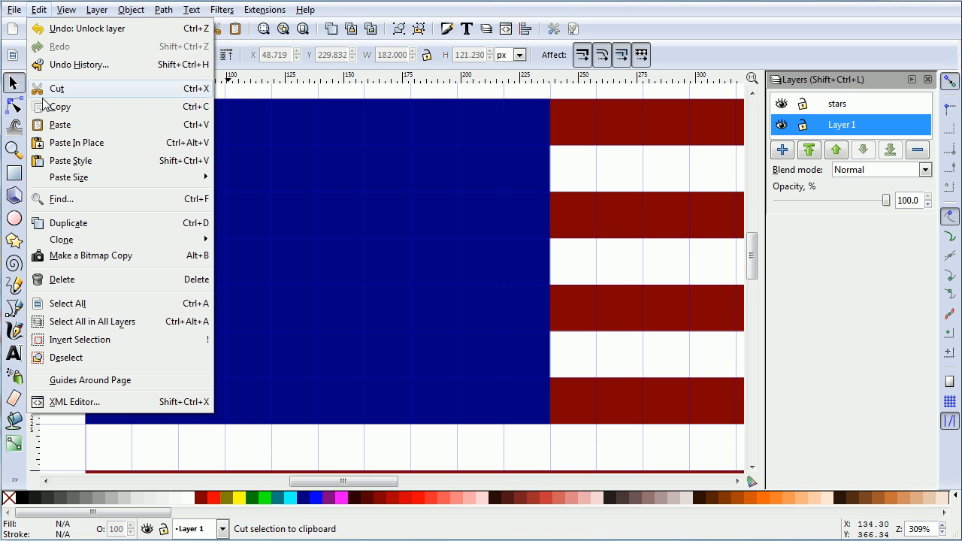
pyautogui.click(143, 144)
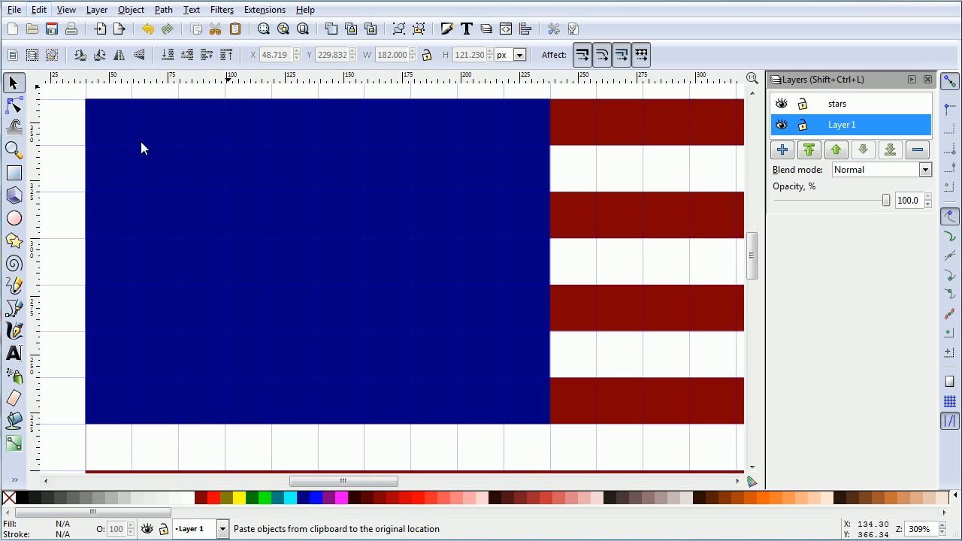
# - Delete the empty stars layer and close the Layers dialog
pyautogui.click(861, 110)
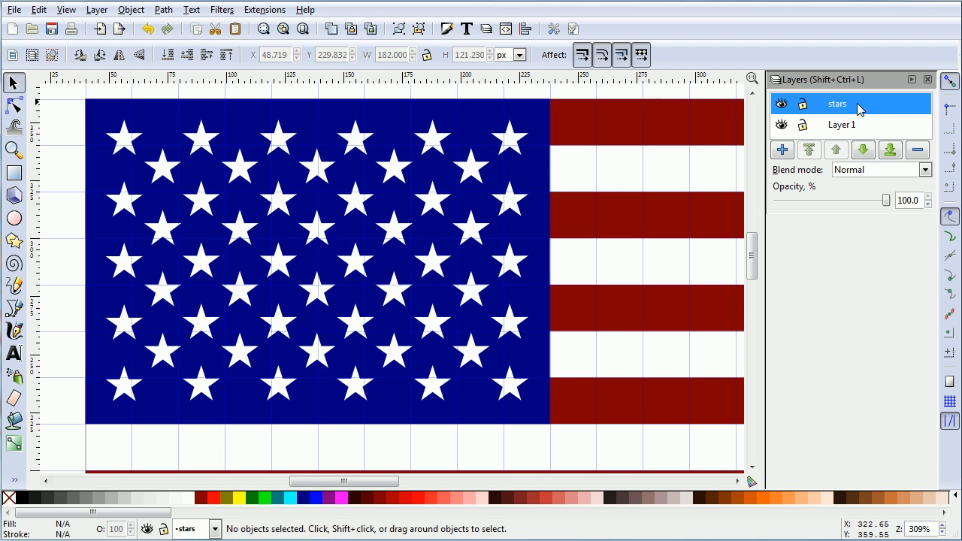
pyautogui.click(916, 151)
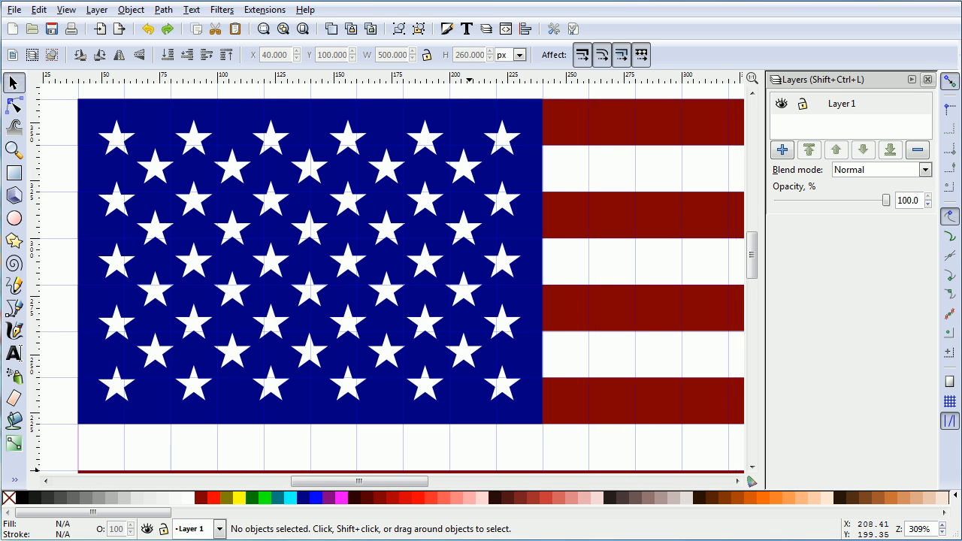
pyautogui.click(929, 79)
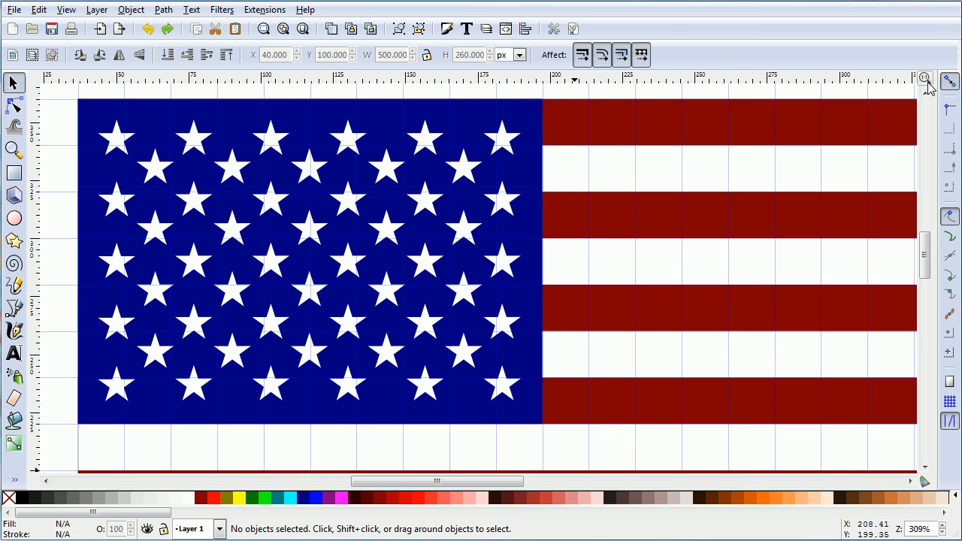
# - Select every stripe, the union and all the stars of the flag and group them into one object
pyautogui.click(942, 533)
pyautogui.click(942, 533)
pyautogui.click(942, 533)
pyautogui.click(943, 533)
pyautogui.click(942, 533)
pyautogui.click(942, 533)
pyautogui.click(942, 533)
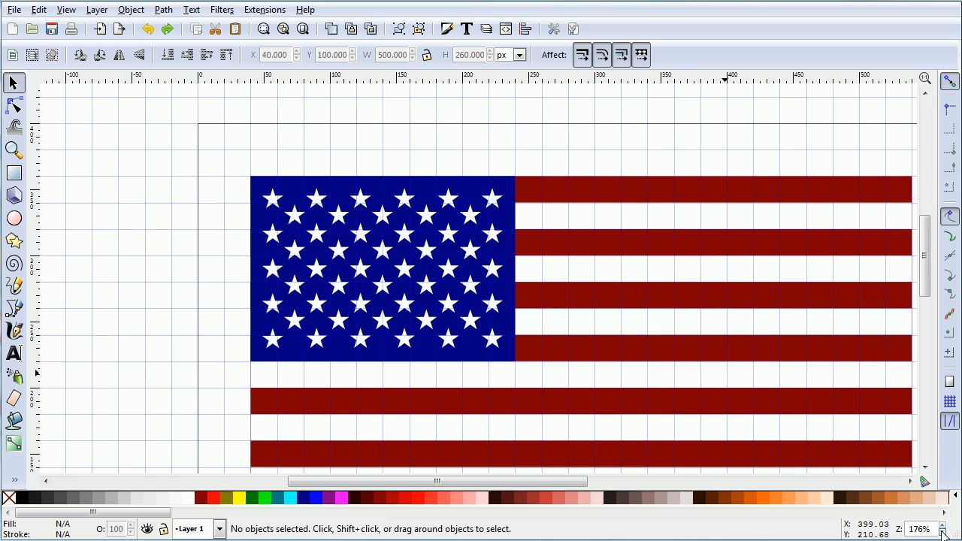
pyautogui.click(943, 533)
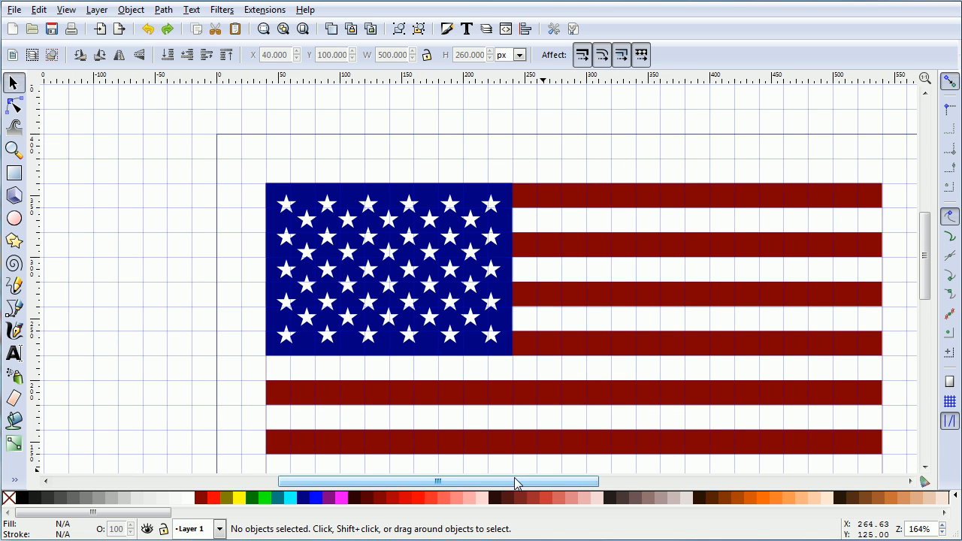
pyautogui.moveTo(515, 485); pyautogui.dragTo(551, 485)
pyautogui.moveTo(927, 267); pyautogui.dragTo(929, 287)
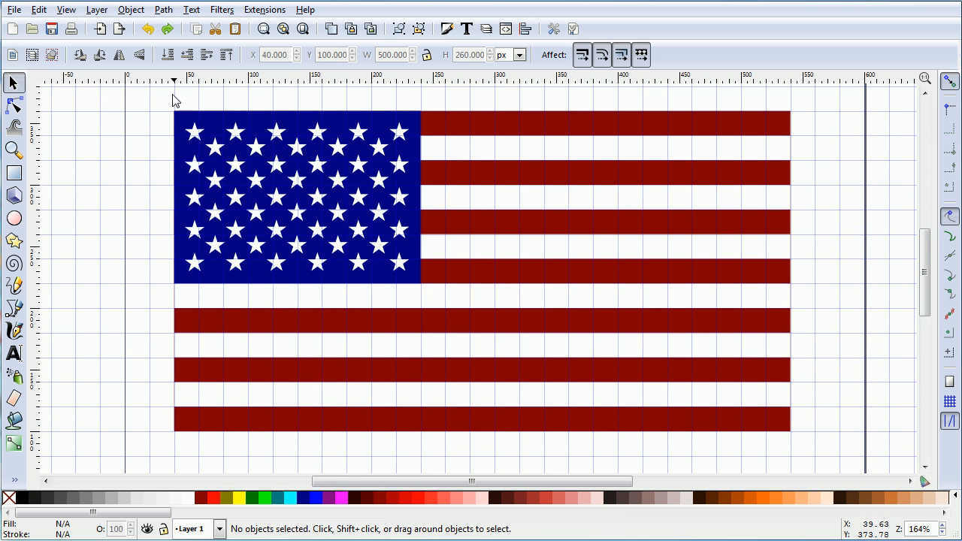
pyautogui.moveTo(152, 96); pyautogui.dragTo(810, 456)
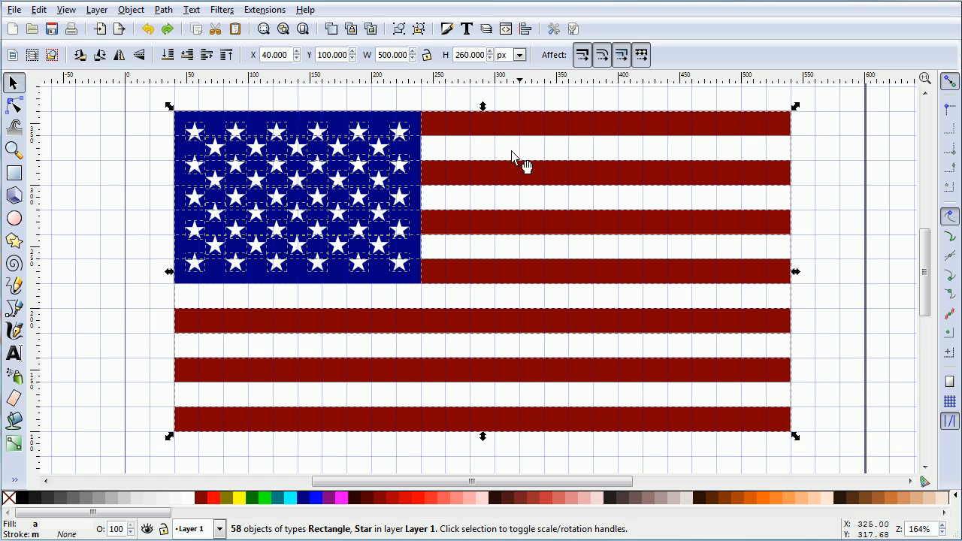
pyautogui.click(399, 30)
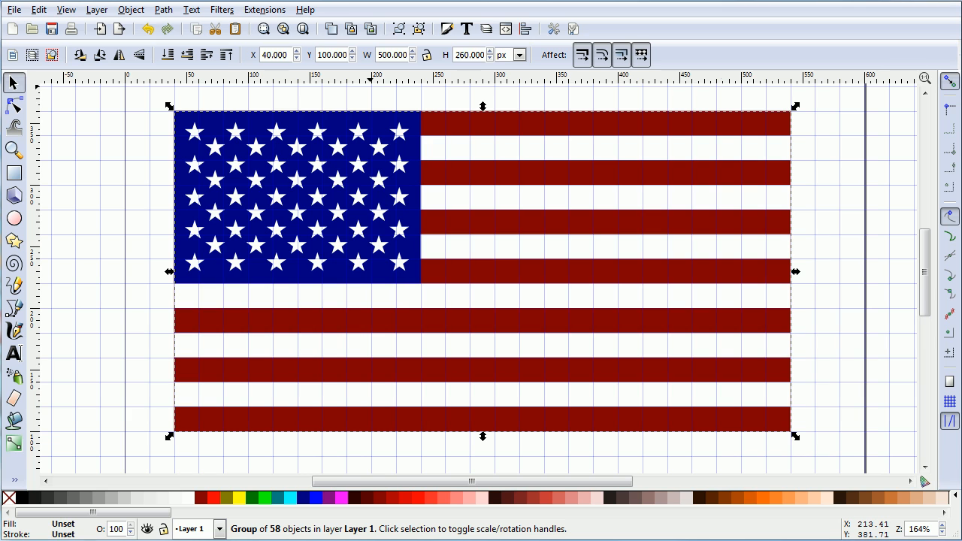
# - Scale the flag group proportionally to about 288 × 150 px and place a duplicate about 206 × 107 px below and to its right
pyautogui.click(428, 56)
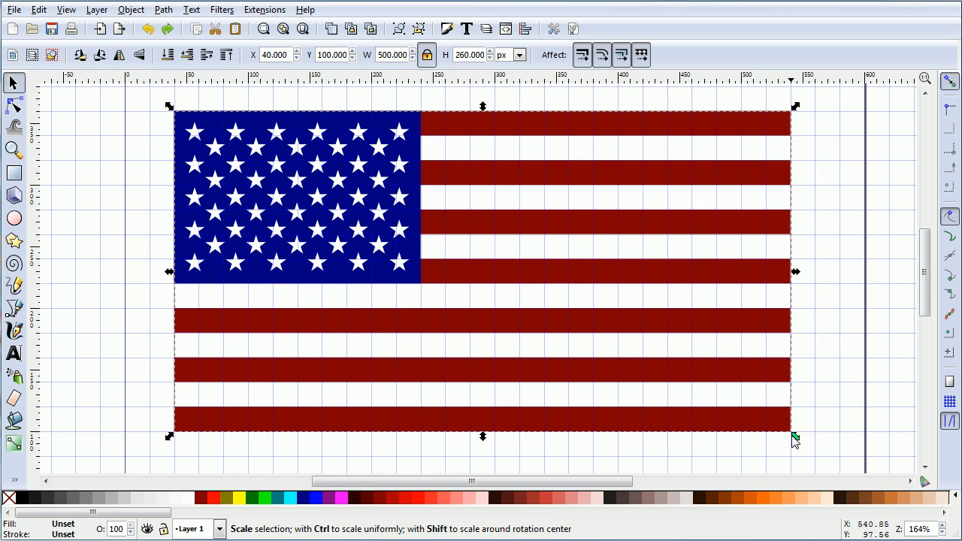
pyautogui.moveTo(796, 436); pyautogui.dragTo(734, 307)
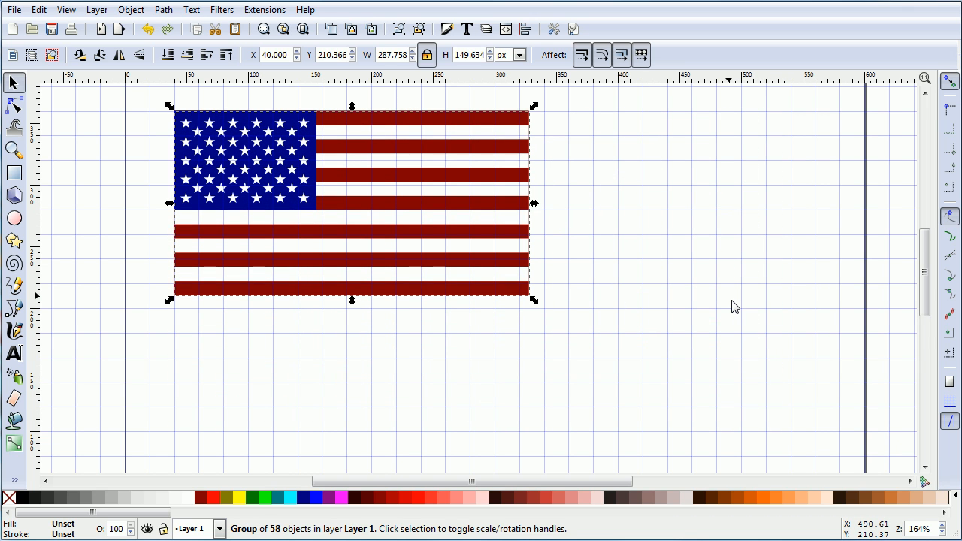
pyautogui.moveTo(436, 248); pyautogui.dragTo(671, 392)
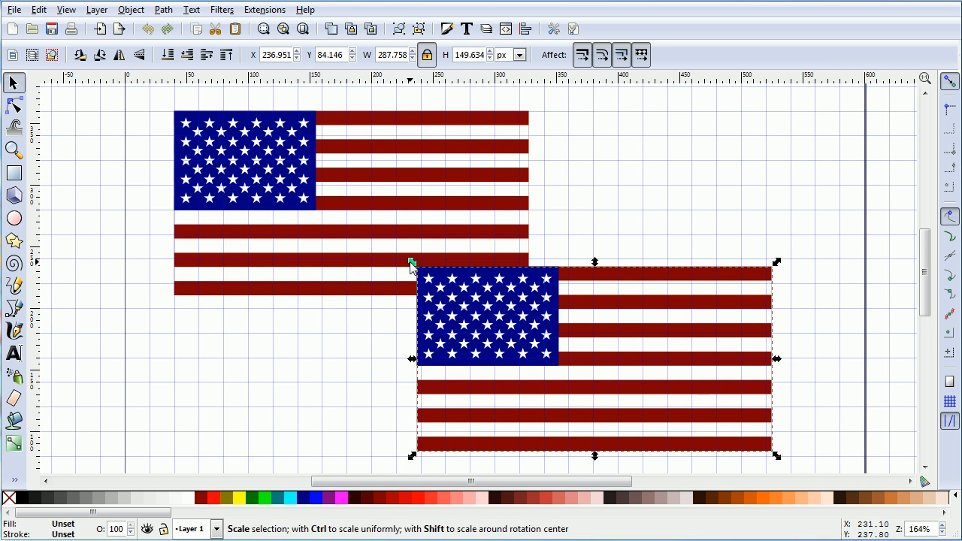
pyautogui.moveTo(413, 264); pyautogui.dragTo(464, 321)
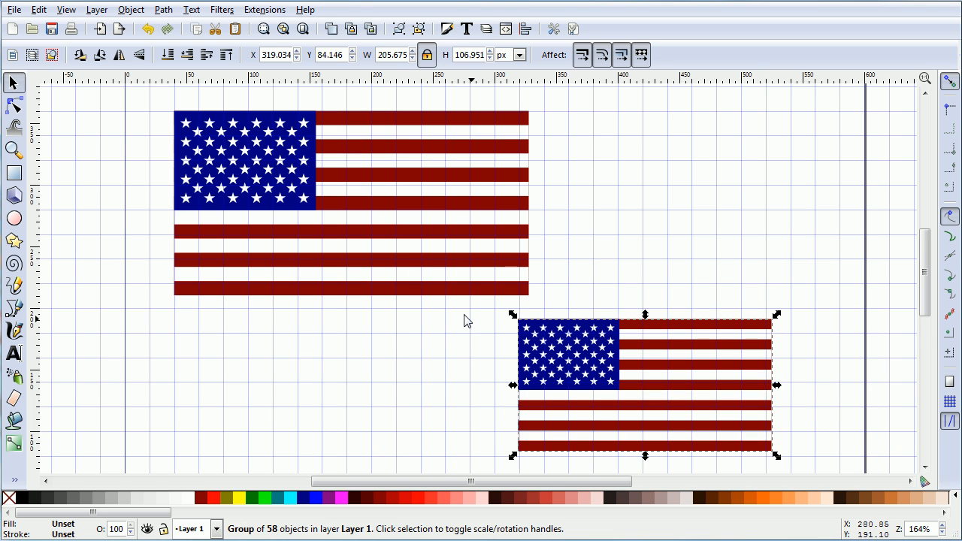
pyautogui.click(204, 349)
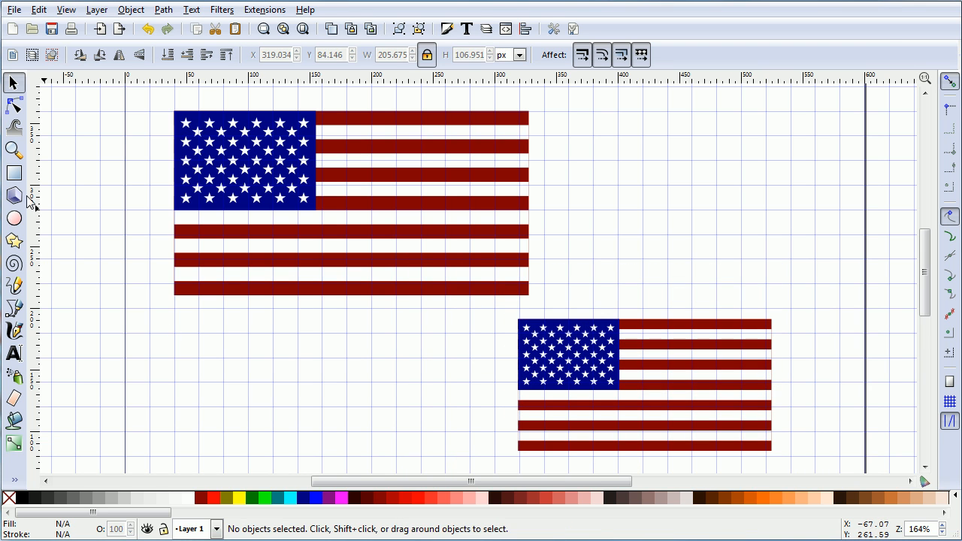
# - Draw an olive (#808000) rectangle about 573 × 306 px around both flags and lower it to the bottom as their background
pyautogui.click(13, 174)
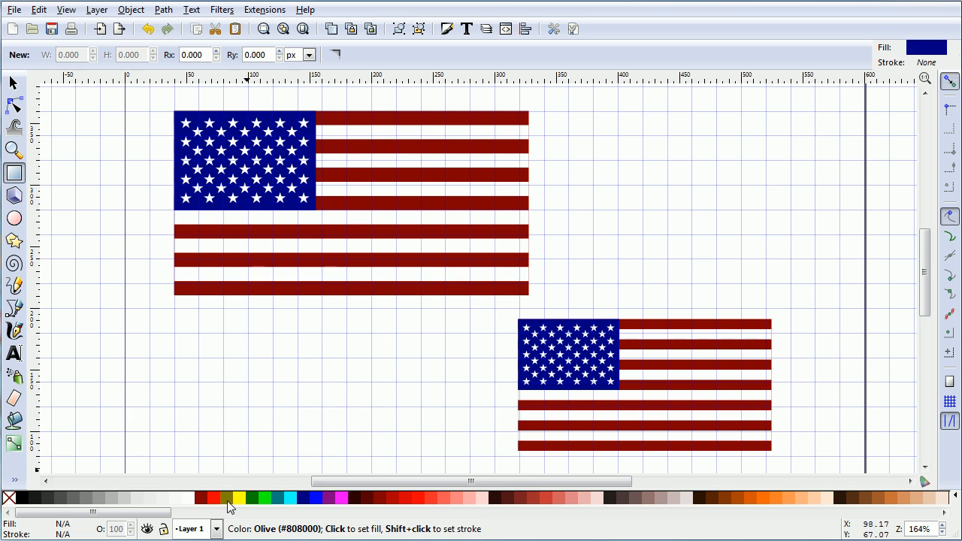
pyautogui.click(226, 498)
pyautogui.moveTo(137, 95)
pyautogui.mouseDown()
pyautogui.moveTo(291, 207)
pyautogui.moveTo(526, 344)
pyautogui.moveTo(842, 470)
pyautogui.mouseUp()
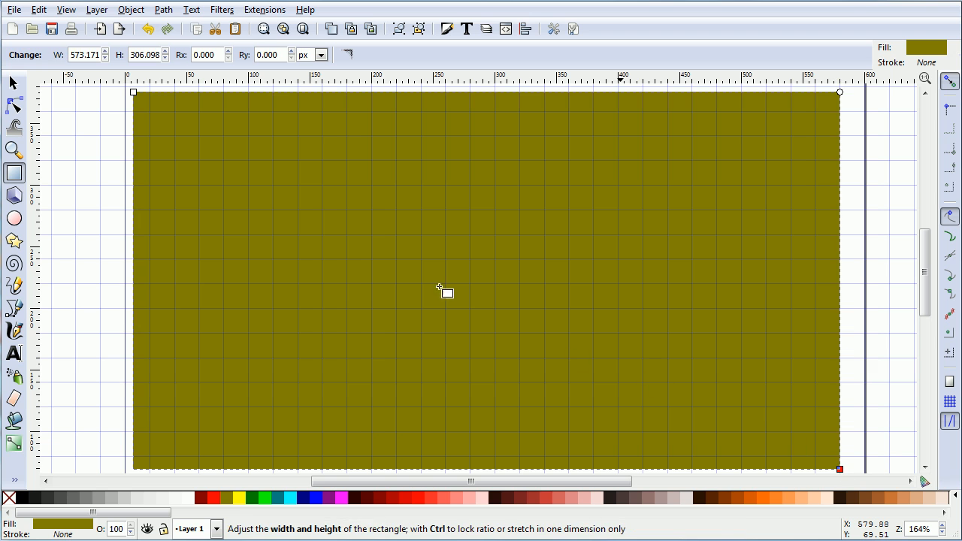
pyautogui.click(129, 9)
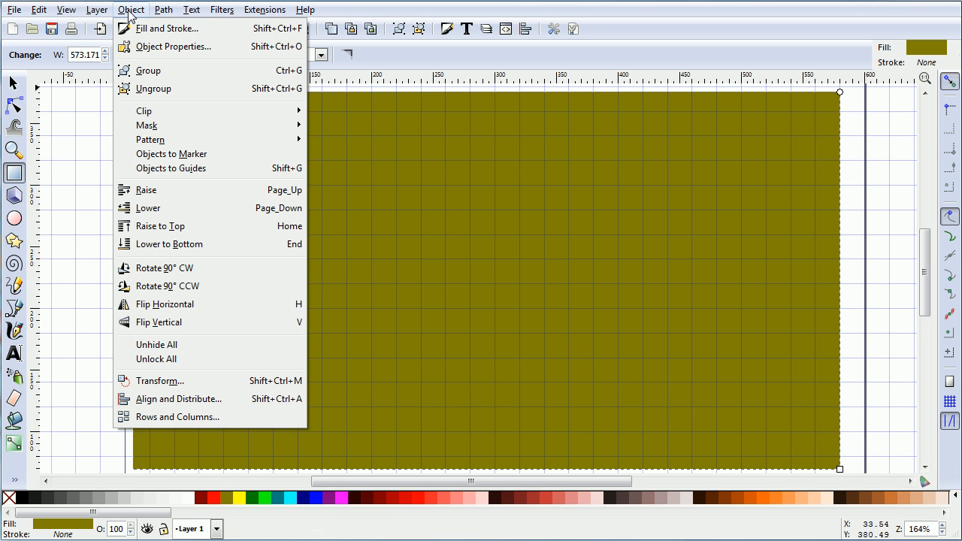
pyautogui.click(169, 244)
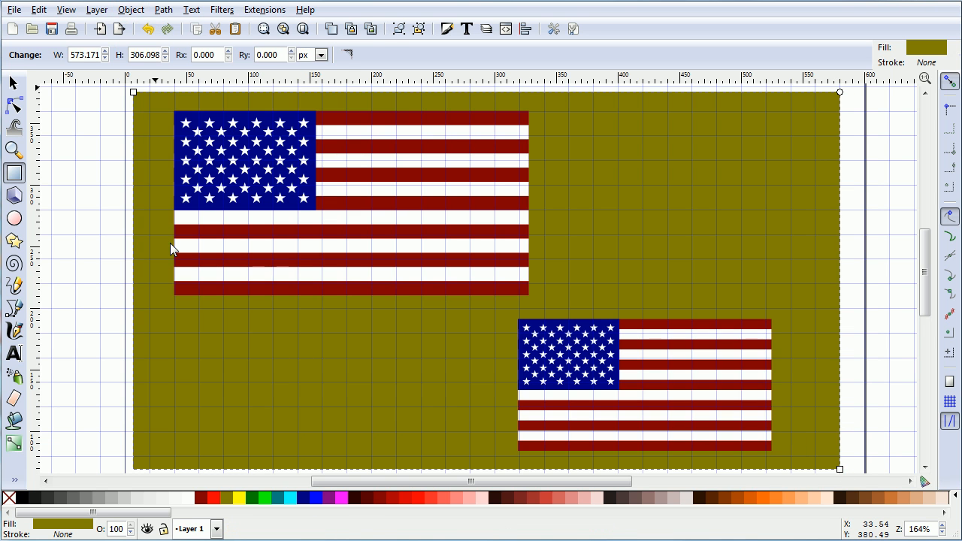
# - Remove the rectangular grid from the document in the Document Properties
pyautogui.click(15, 10)
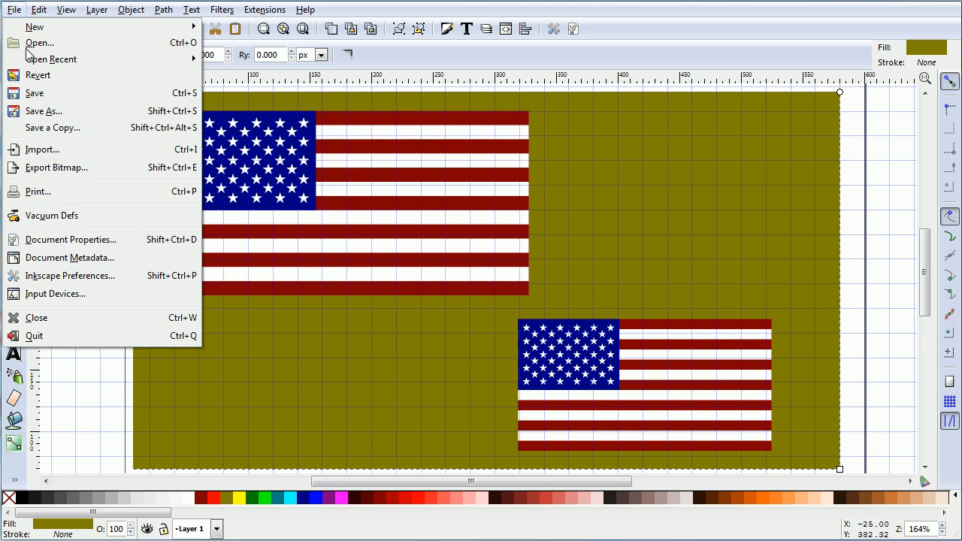
pyautogui.click(75, 241)
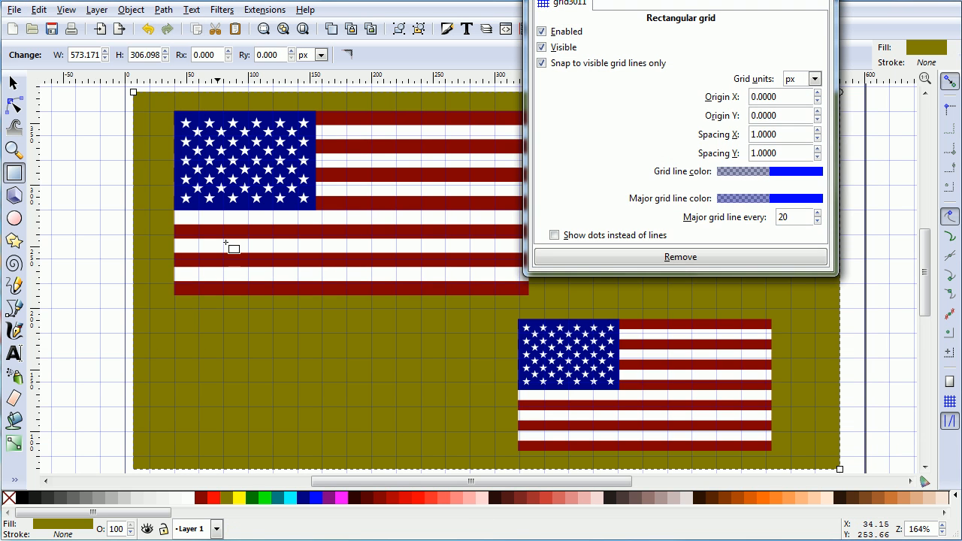
pyautogui.moveTo(694, 0); pyautogui.dragTo(554, 69)
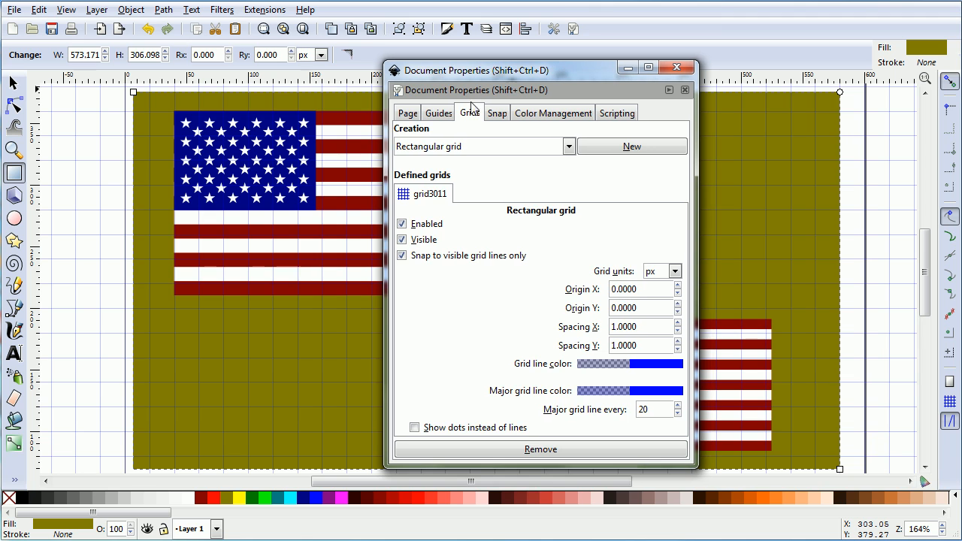
pyautogui.click(525, 451)
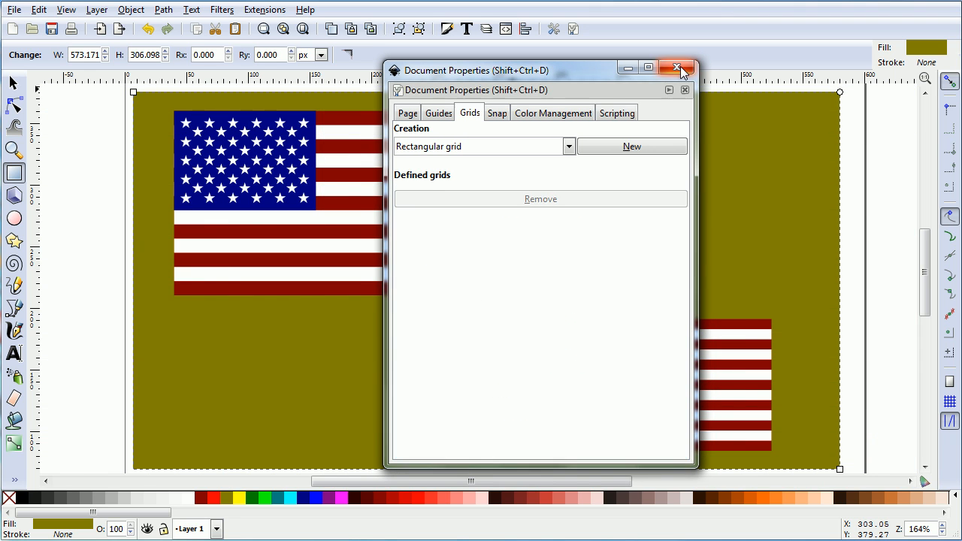